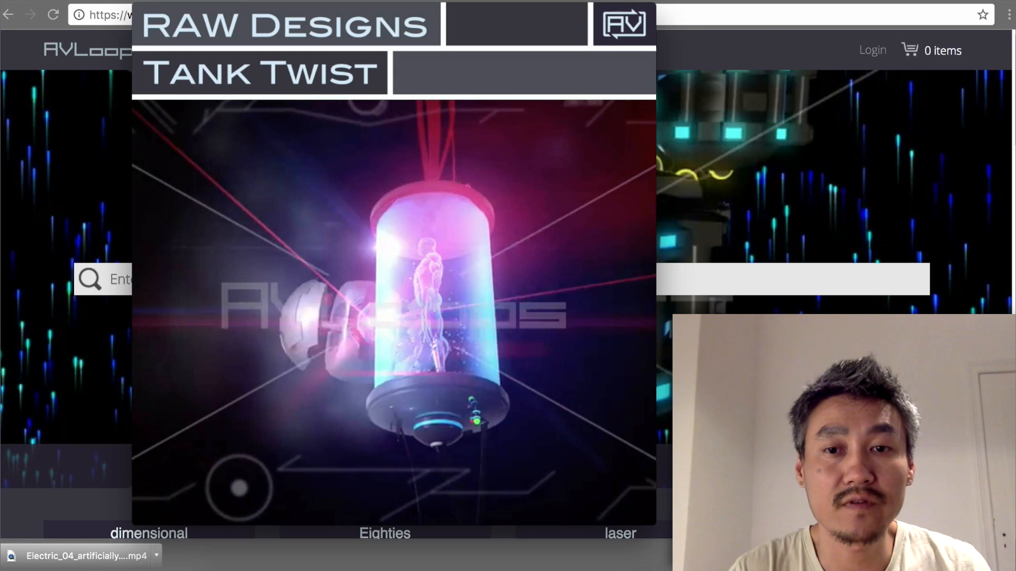
mouse_move(427, 425)
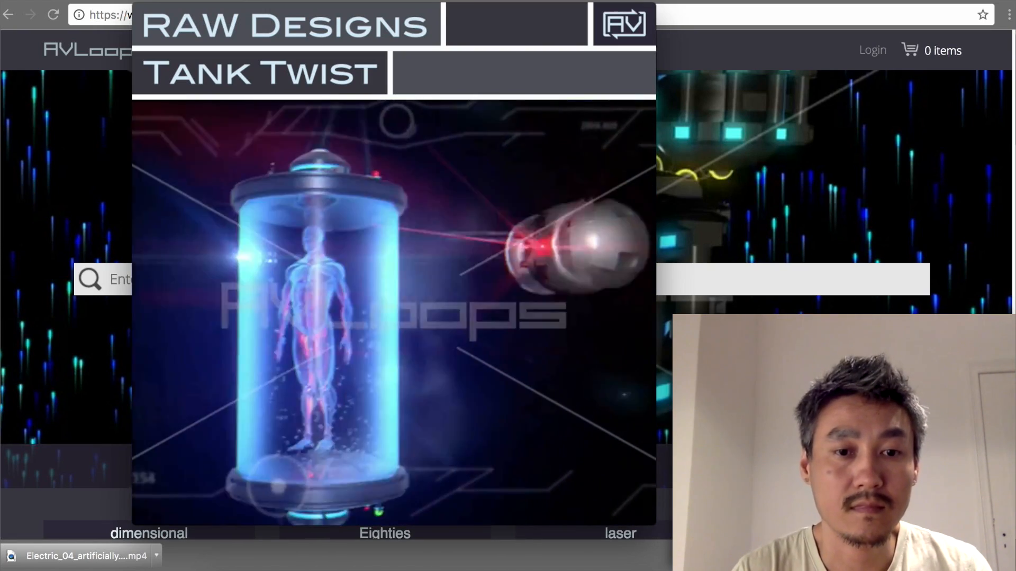
left_click(395, 417)
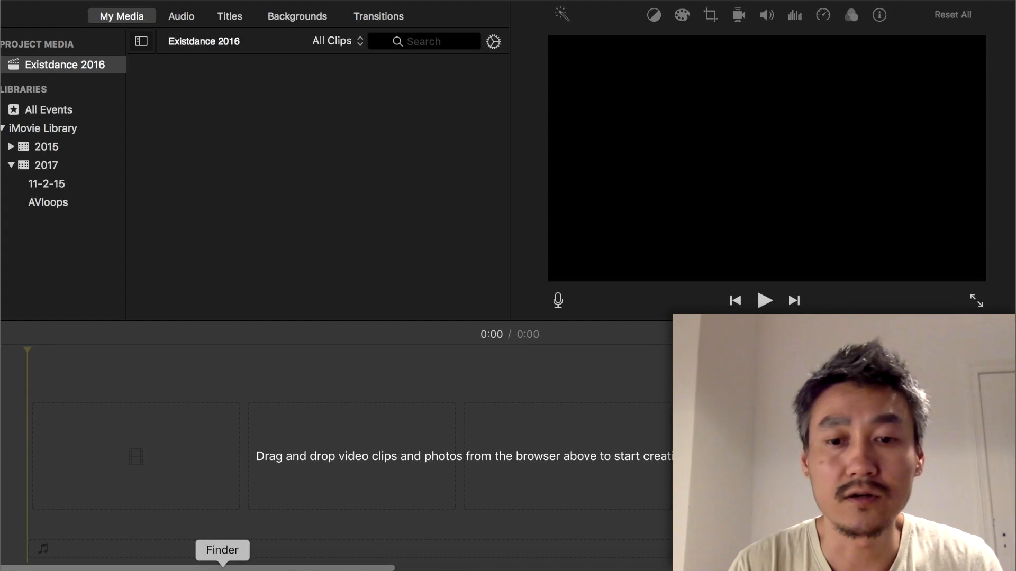
- Add Curbi - Dime.mp3 from the music folder in Finder to the start of the project's empty timeline as an audio clip
left_click(222, 567)
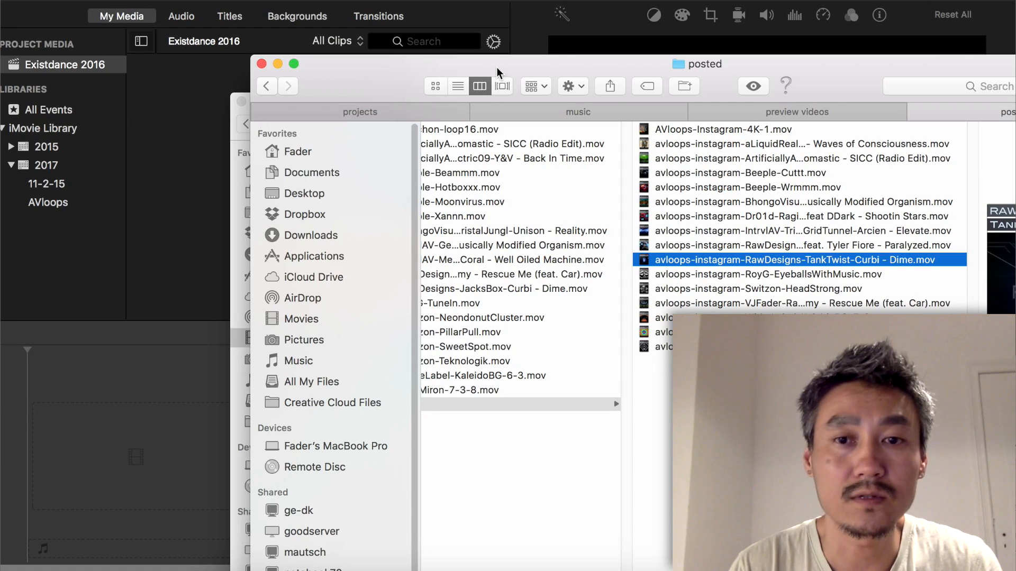
left_click(597, 111)
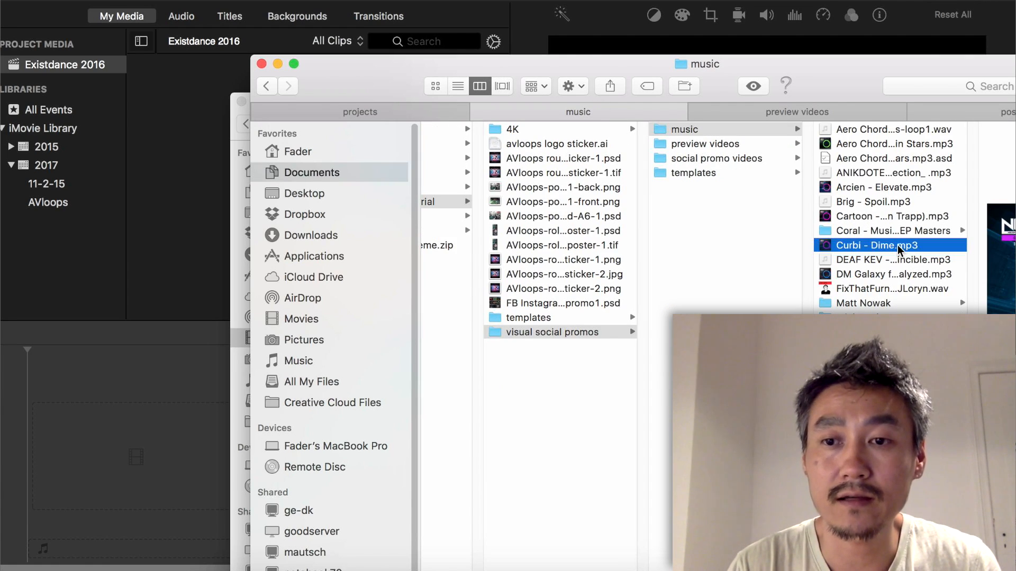
left_click_drag(902, 248, 46, 545)
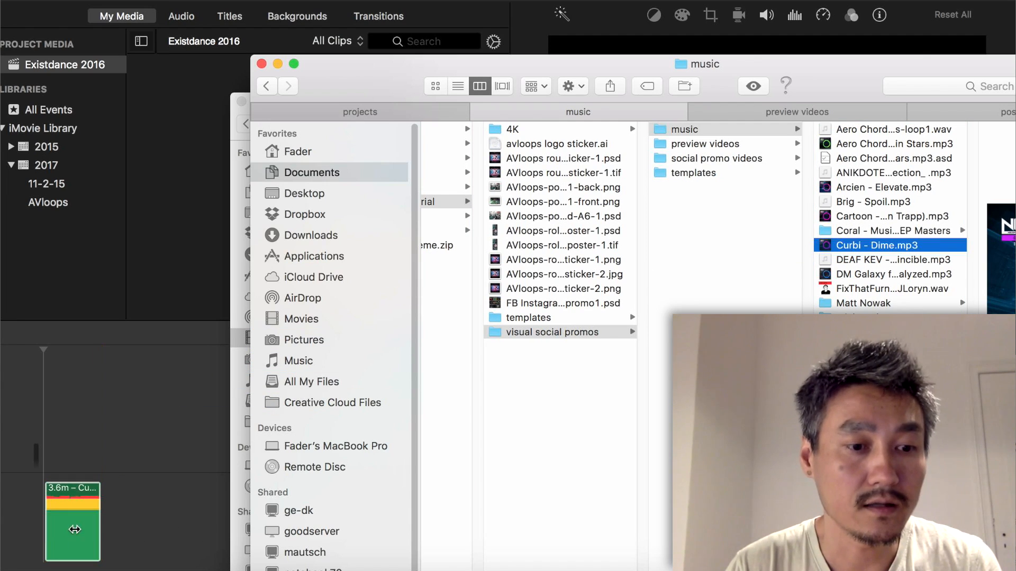
left_click(126, 513)
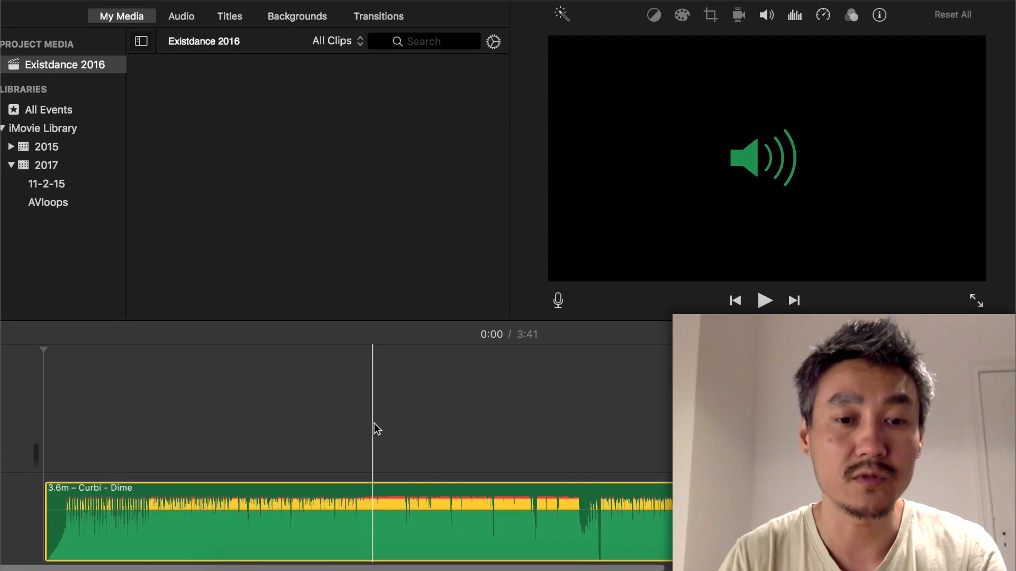
- Play the Curbi - Dime track from shortly before the drop, replay the lead-in, and stop playback at about 1:04
left_click(358, 422)
key("space")
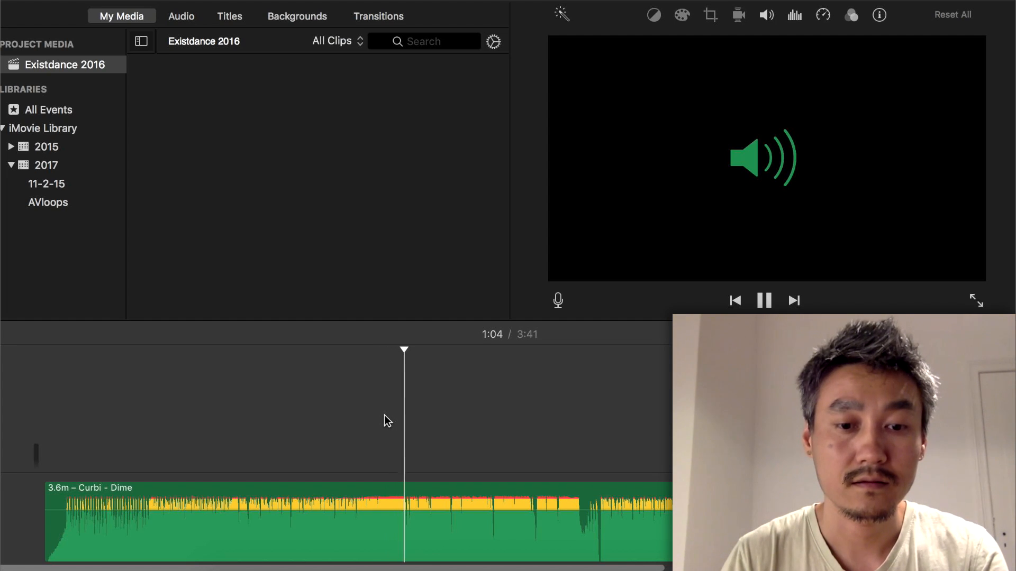
key("space")
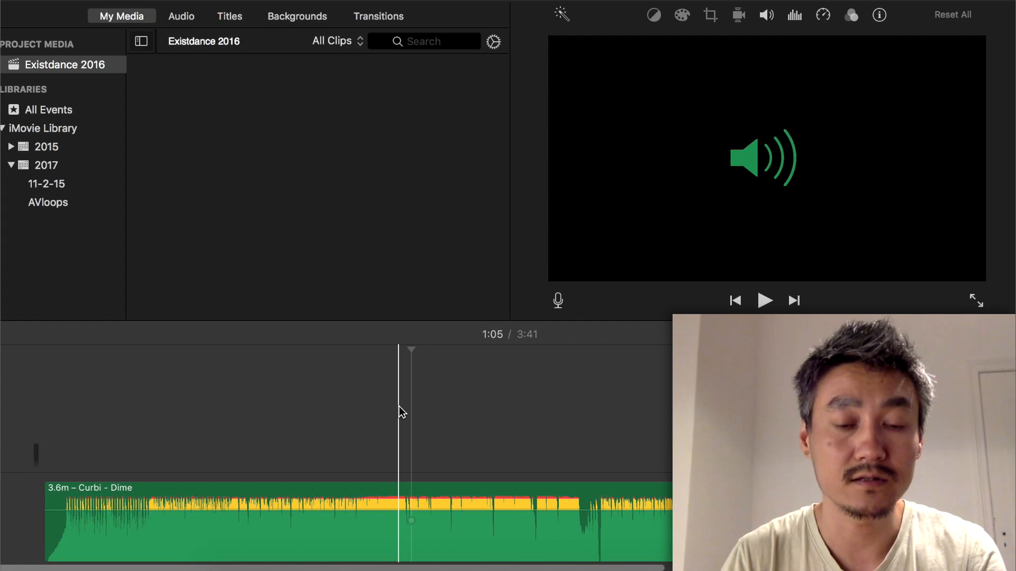
left_click(399, 407)
key("space")
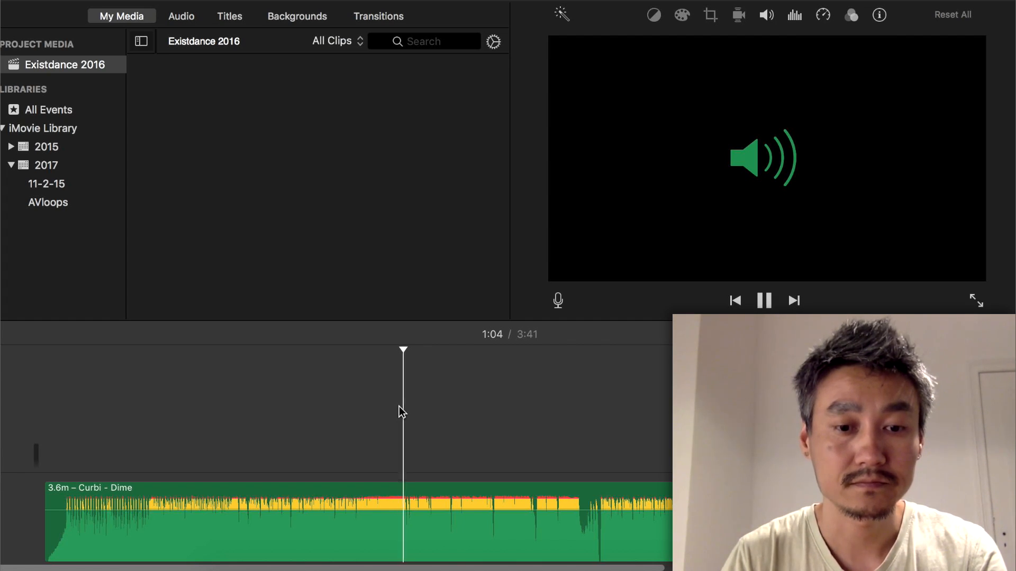
key("space")
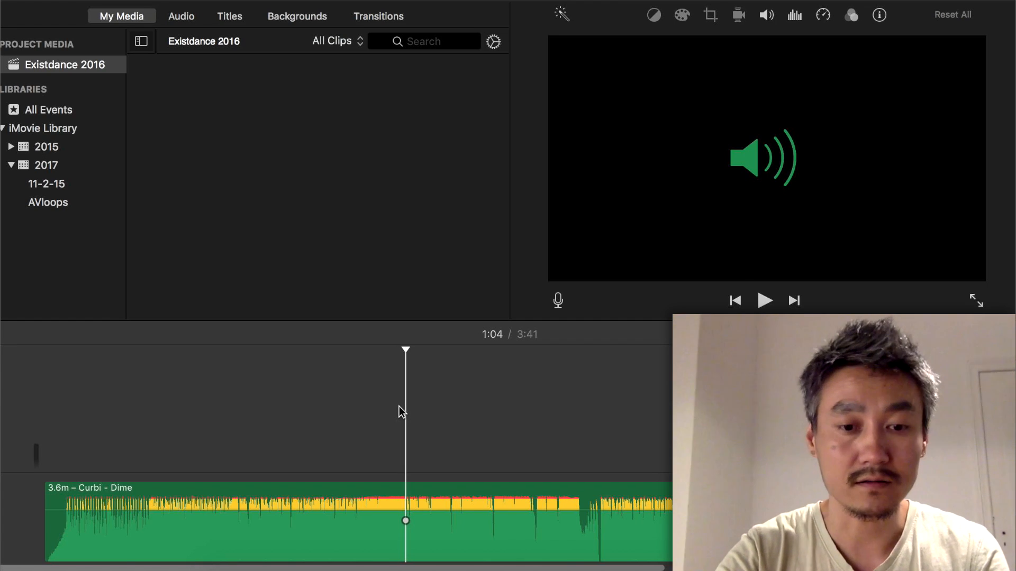
- Replay the lead-in to the drop at closer range and stop the playhead right at the beat, at 1:04
key("super+equal")
key("super+equal")
key("super+equal")
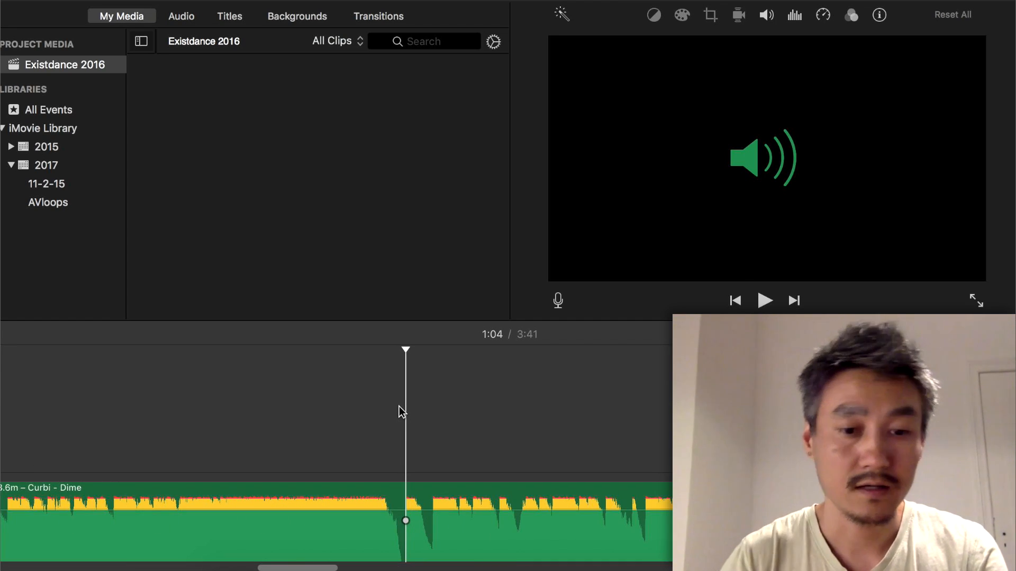
left_click(368, 364)
key("space")
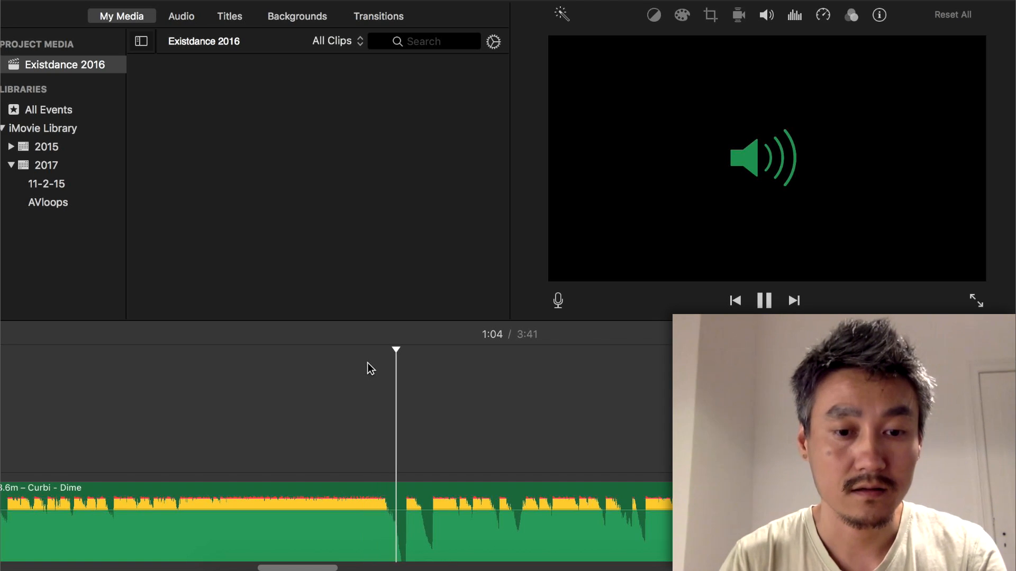
key("space")
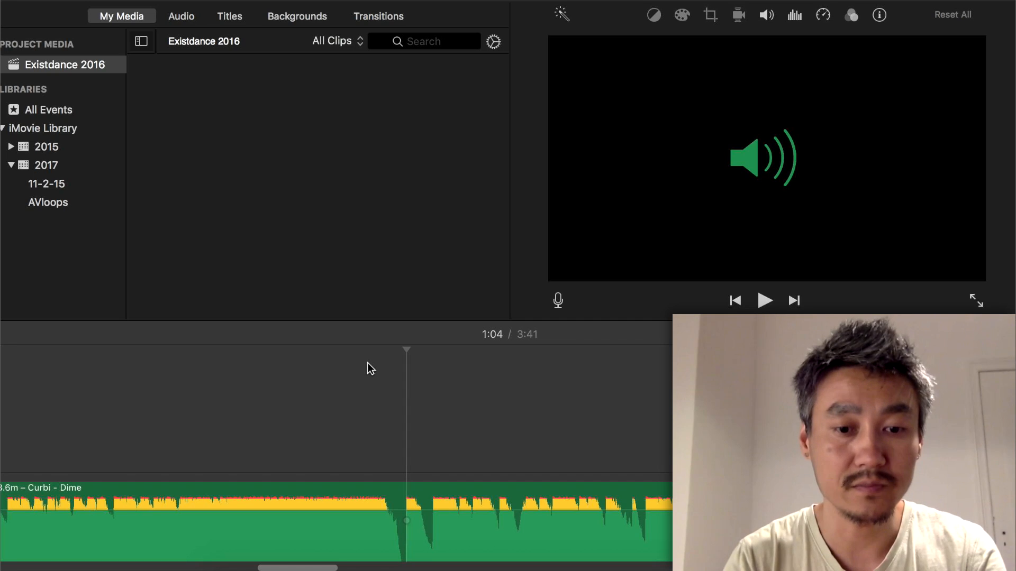
- Split the Curbi - Dime audio clip at the playhead, where the drop starts at 1:04
key("super+equal")
key("super+equal")
key("super+equal")
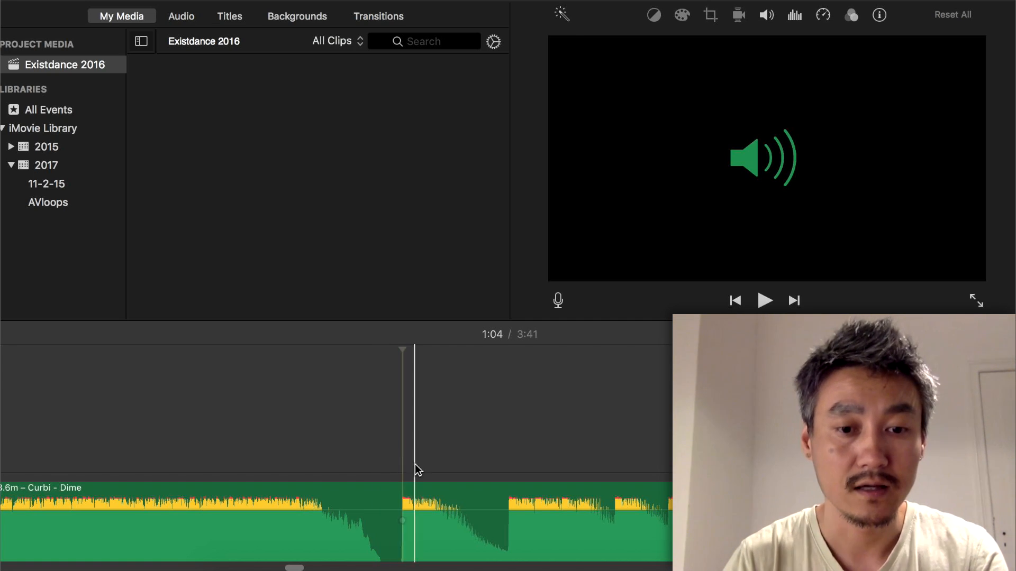
right_click(405, 491)
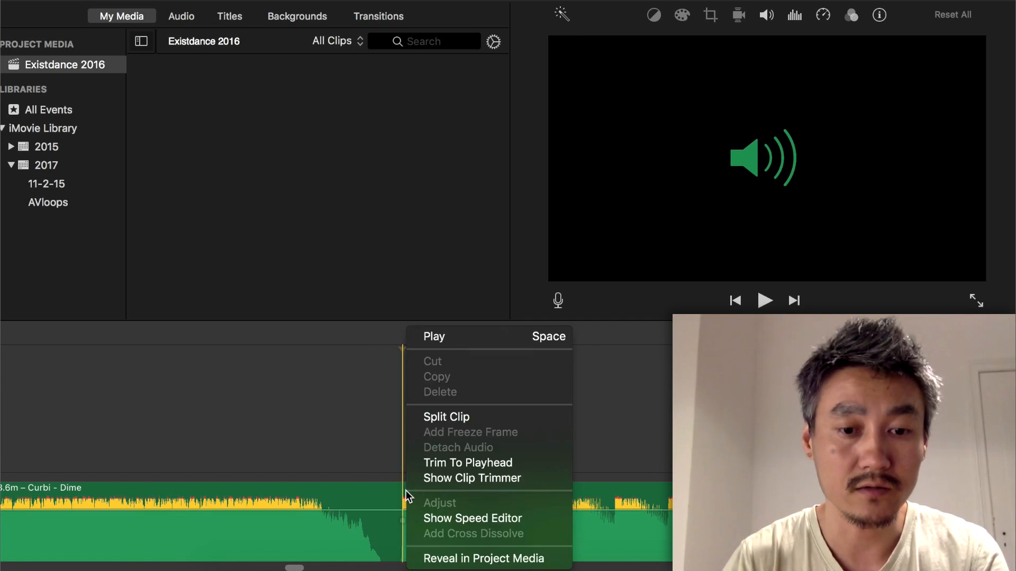
left_click(466, 420)
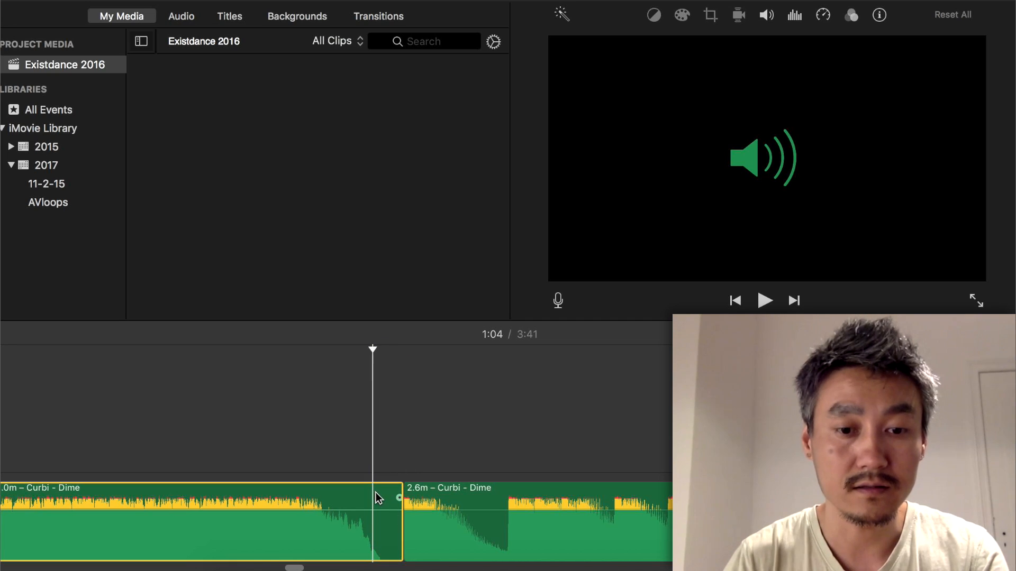
- Delete the part of the Curbi - Dime clip that lies before the split
left_click(402, 464)
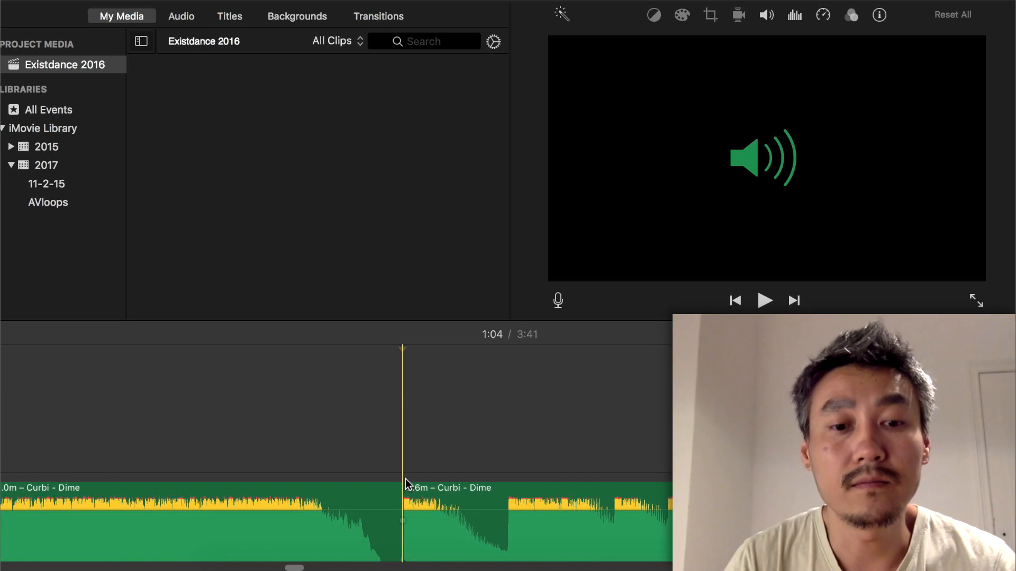
left_click(380, 500)
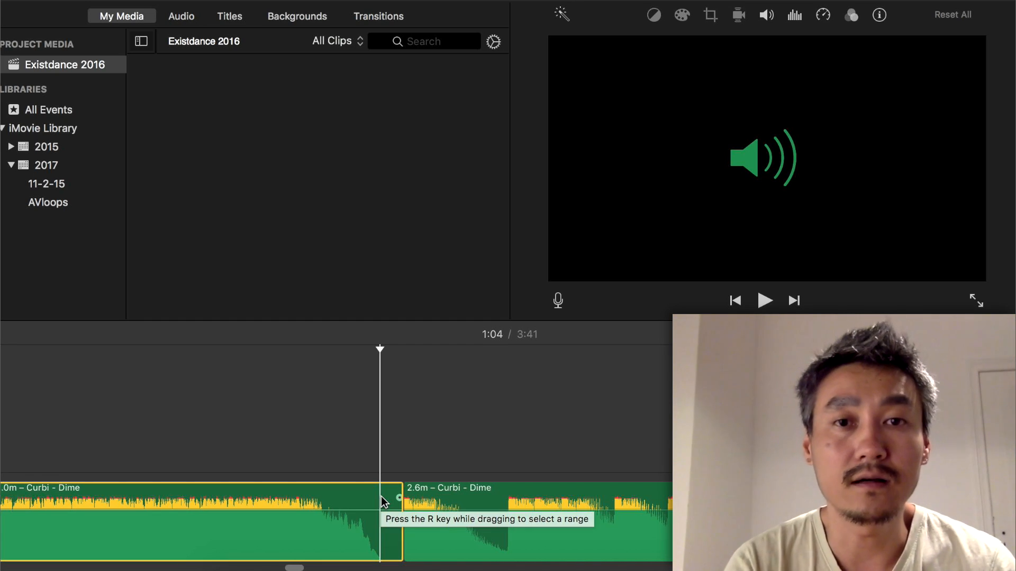
key("Delete")
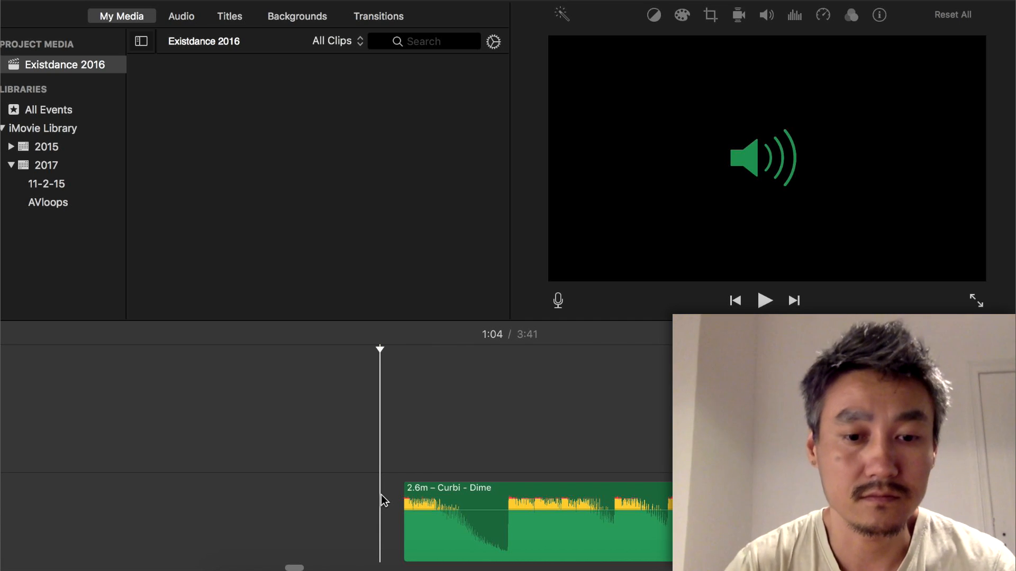
- Nudge the start edge of the remaining Curbi - Dime clip and play it from its beginning to check the cut
left_click(479, 493)
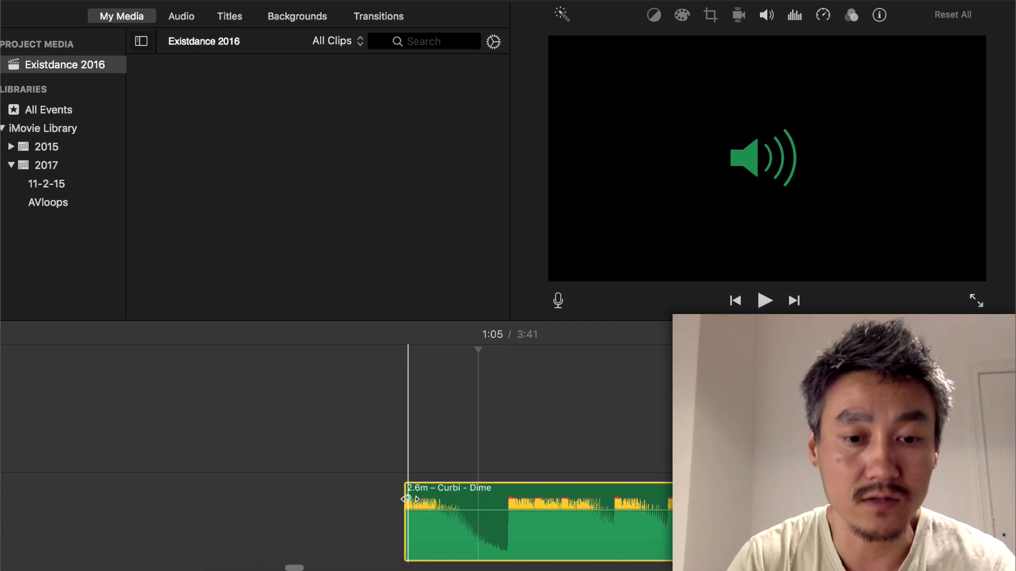
left_click_drag(406, 499, 410, 499)
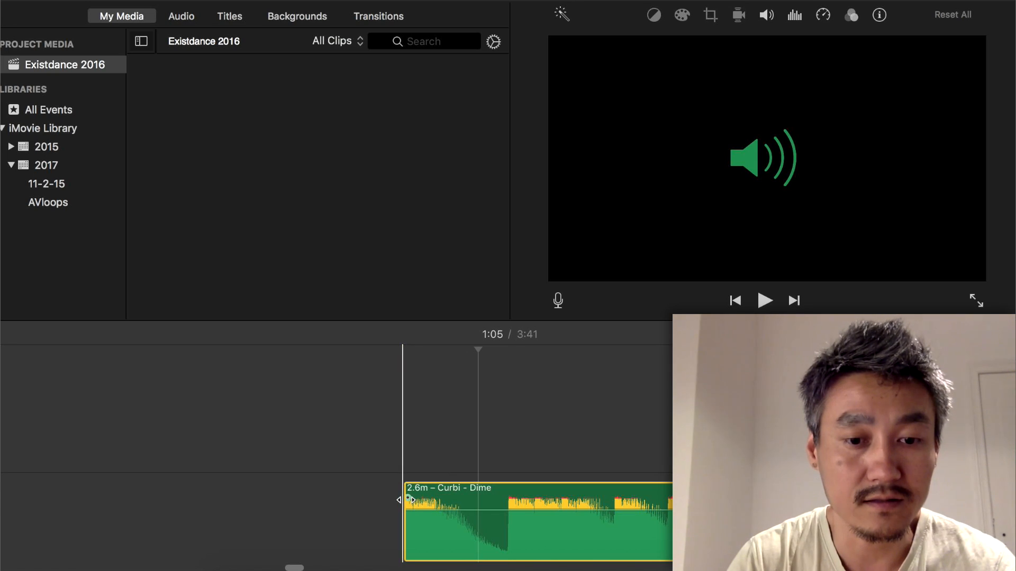
key("space")
left_click(404, 467)
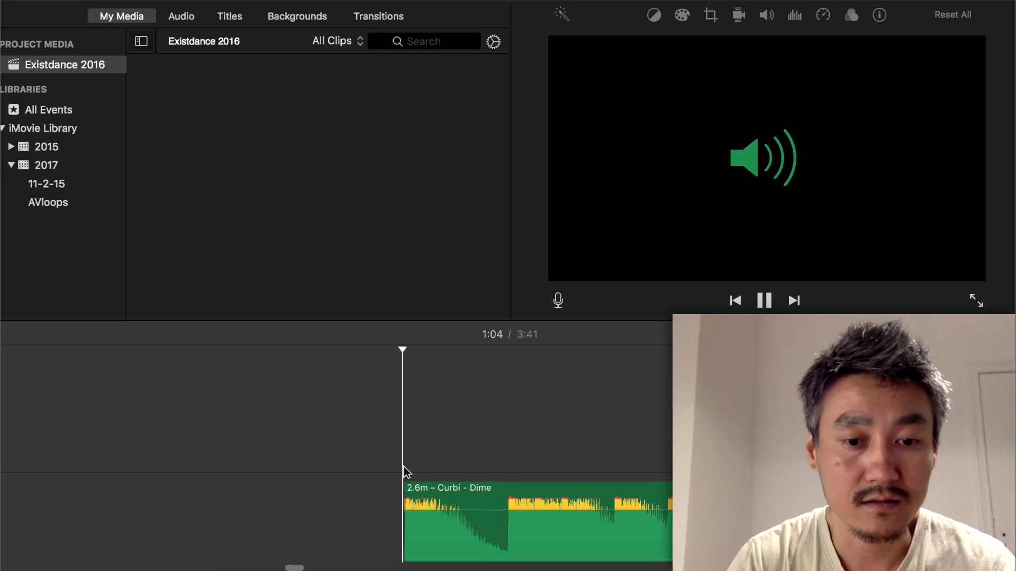
left_click(404, 466)
key("space")
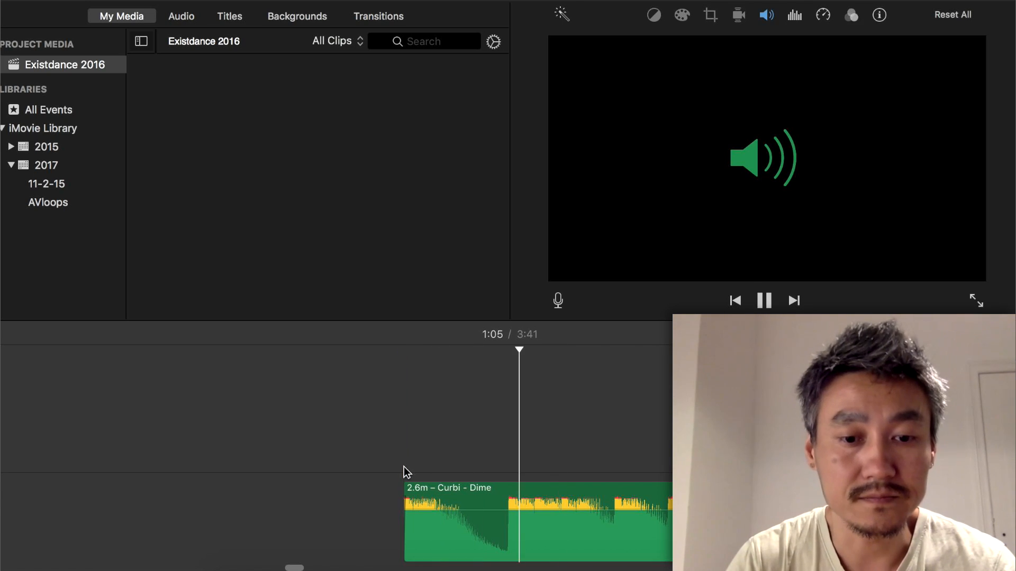
key("space")
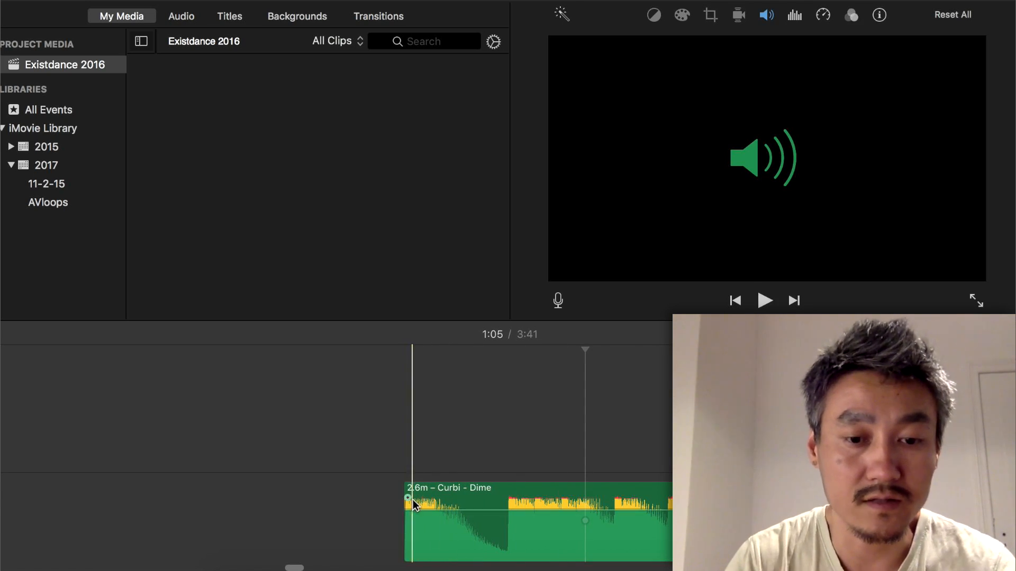
- Move the remaining Curbi - Dime clip to the very start of the timeline
scroll(411, 500, "down", 5)
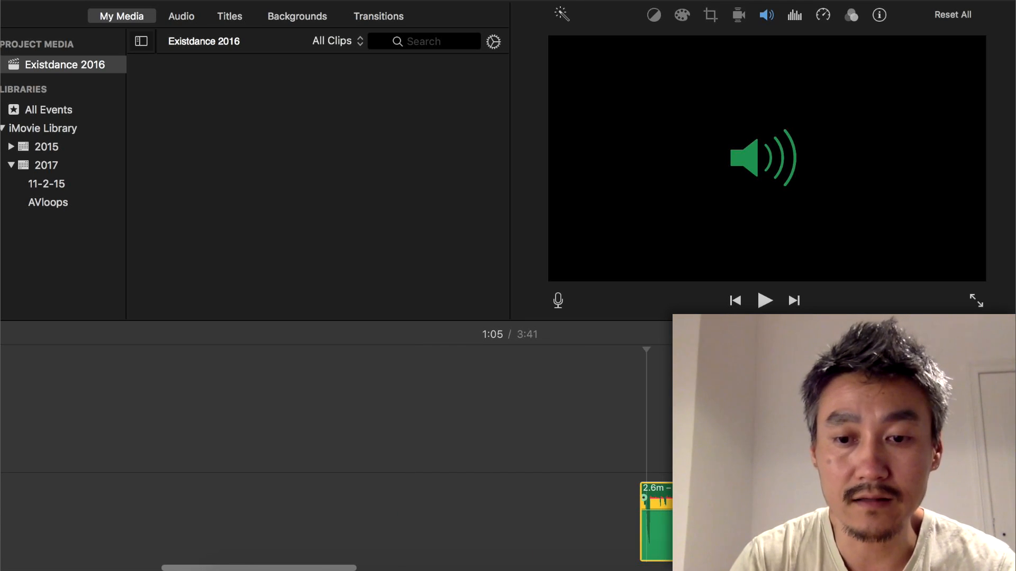
left_click_drag(682, 521, 2, 517)
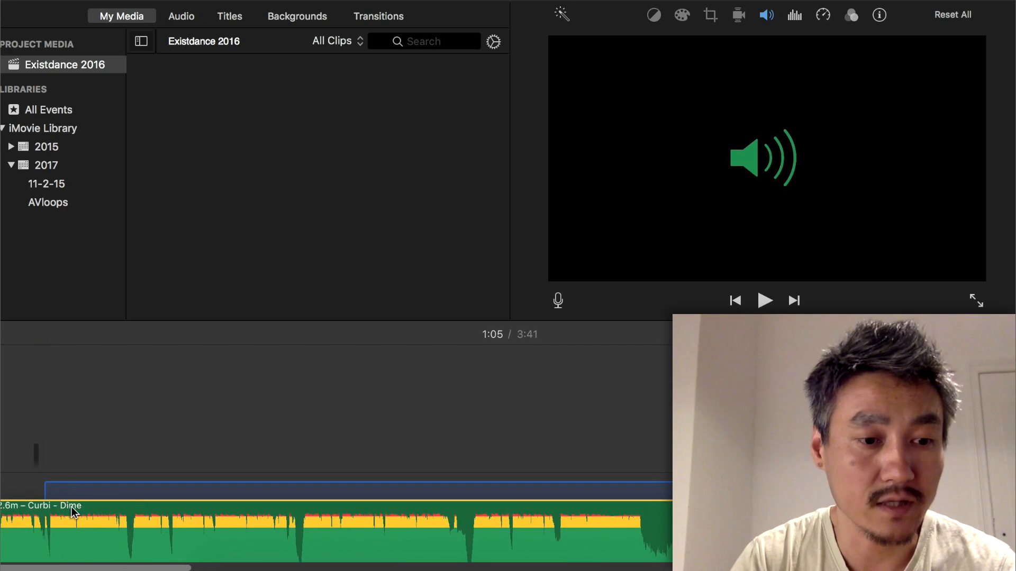
left_click_drag(83, 491, 137, 490)
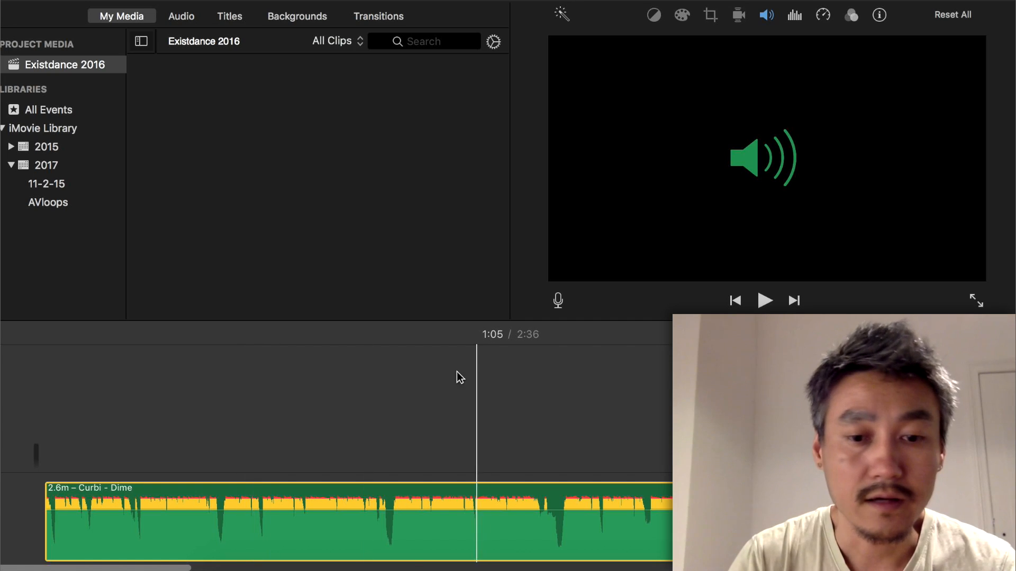
- Listen to the track from 0:15 to 0:22 and from its beginning to 0:15, looking for a suitable end point
left_click(391, 377)
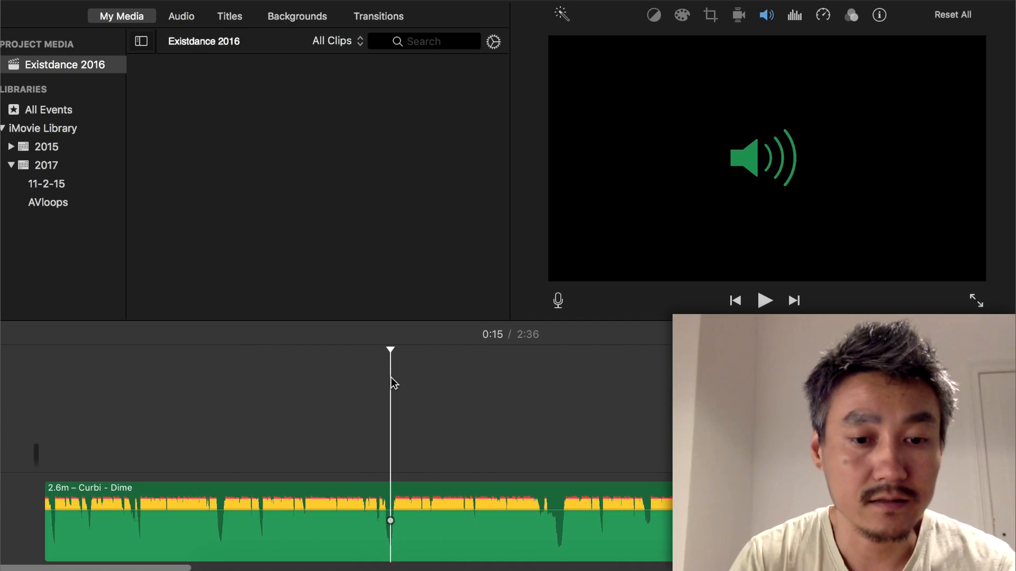
key("space")
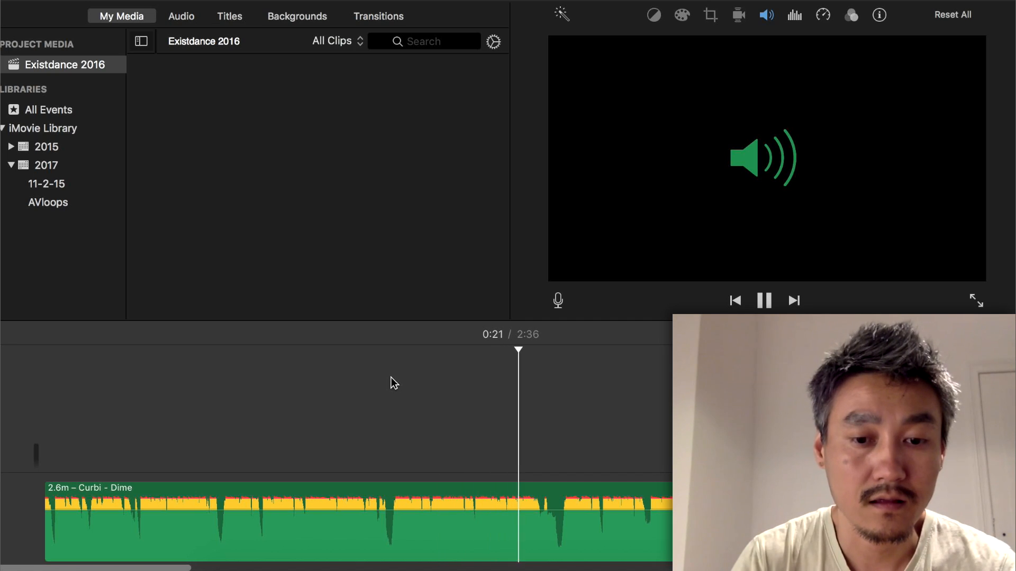
key("space")
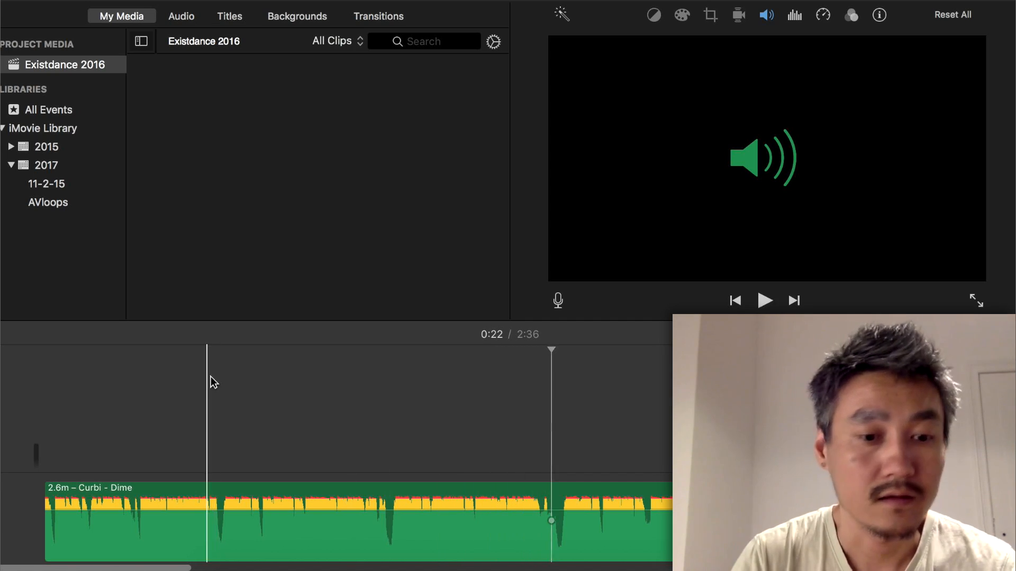
left_click(44, 377)
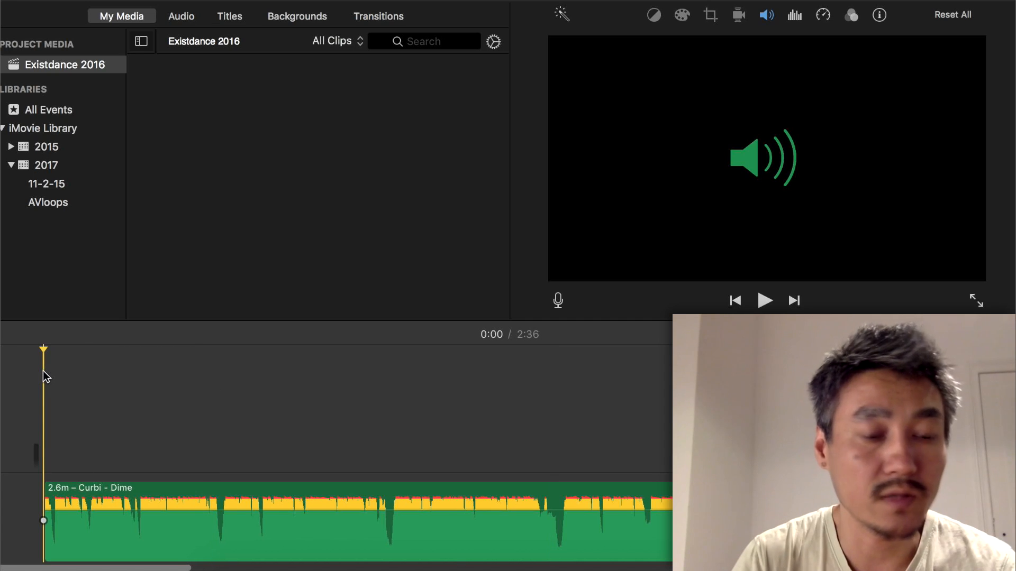
key("space")
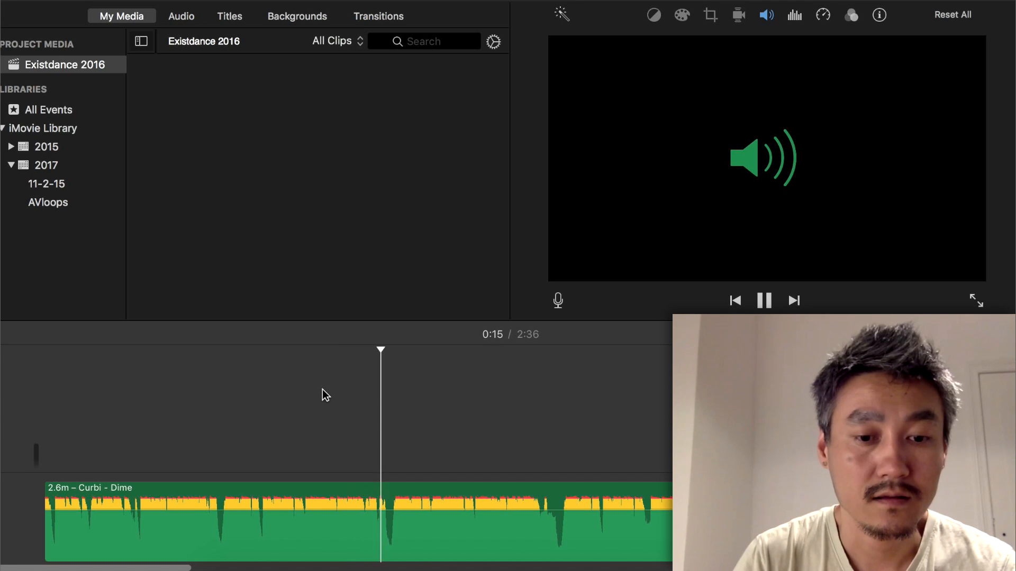
key("space")
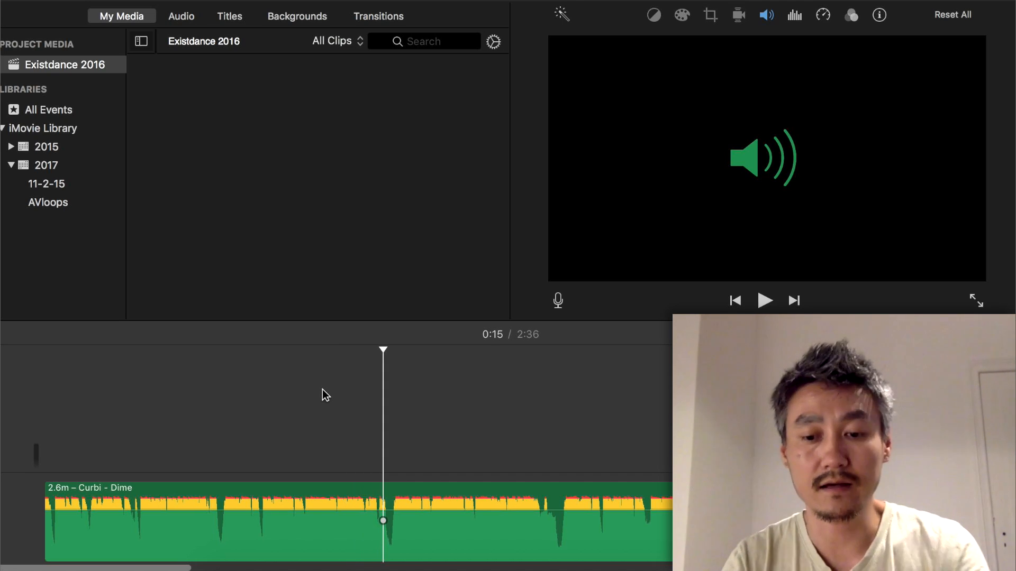
- Split the Curbi - Dime clip at about 0:15, just before the dip in the waveform, and delete the part after the split
key("super+equal")
key("super+equal")
key("super+equal")
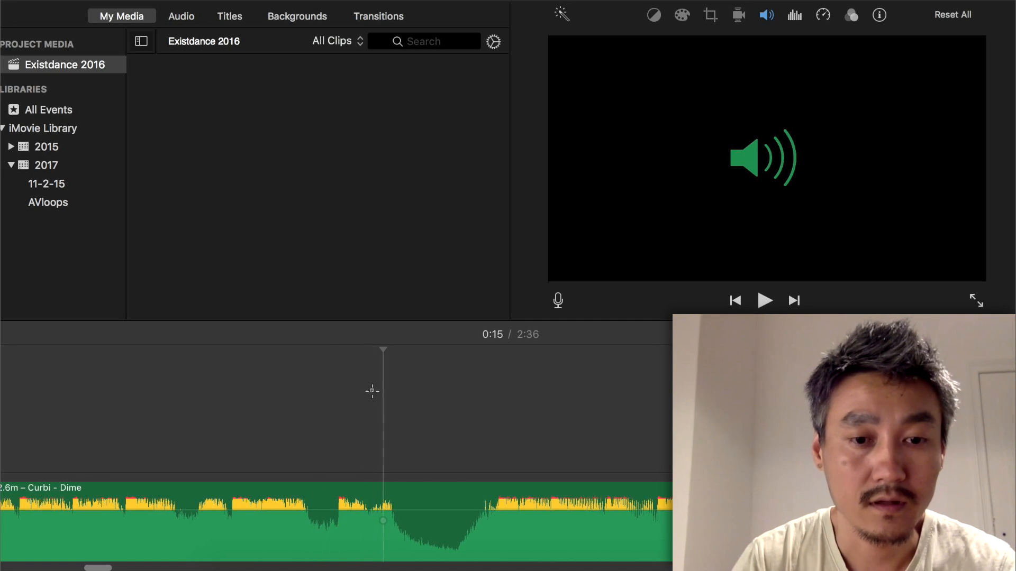
left_click(291, 388)
key("space")
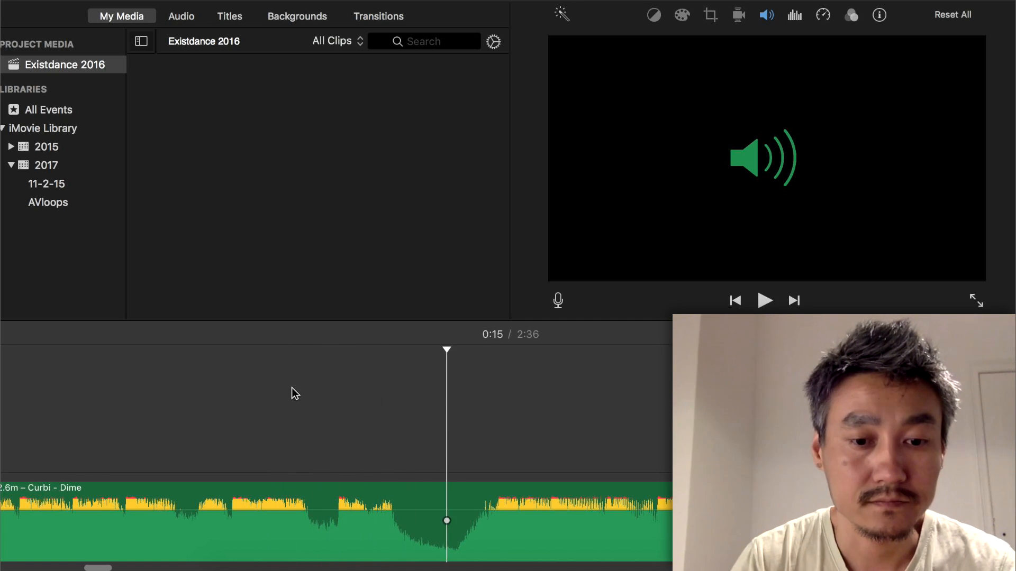
left_click(377, 377)
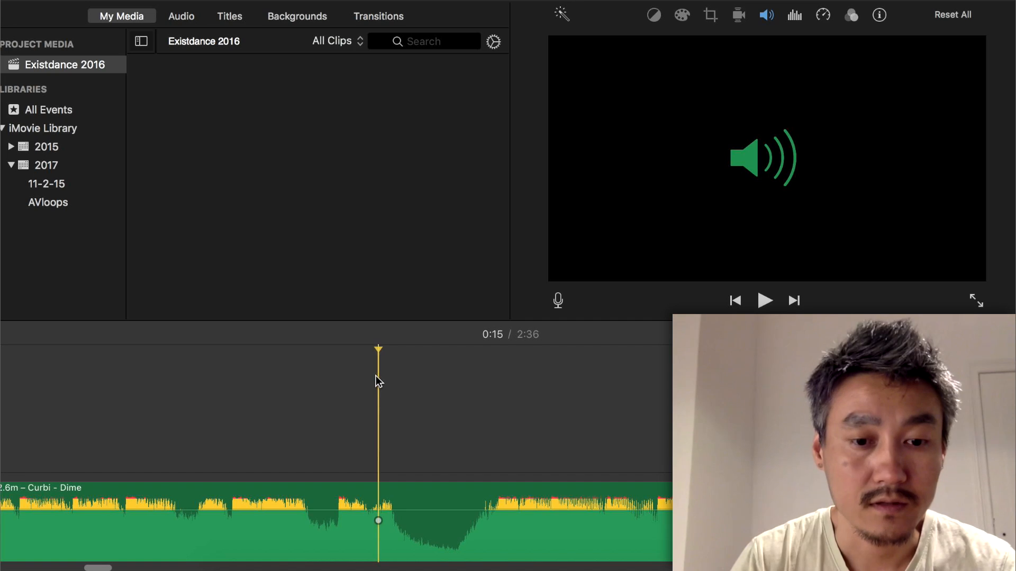
right_click(379, 497)
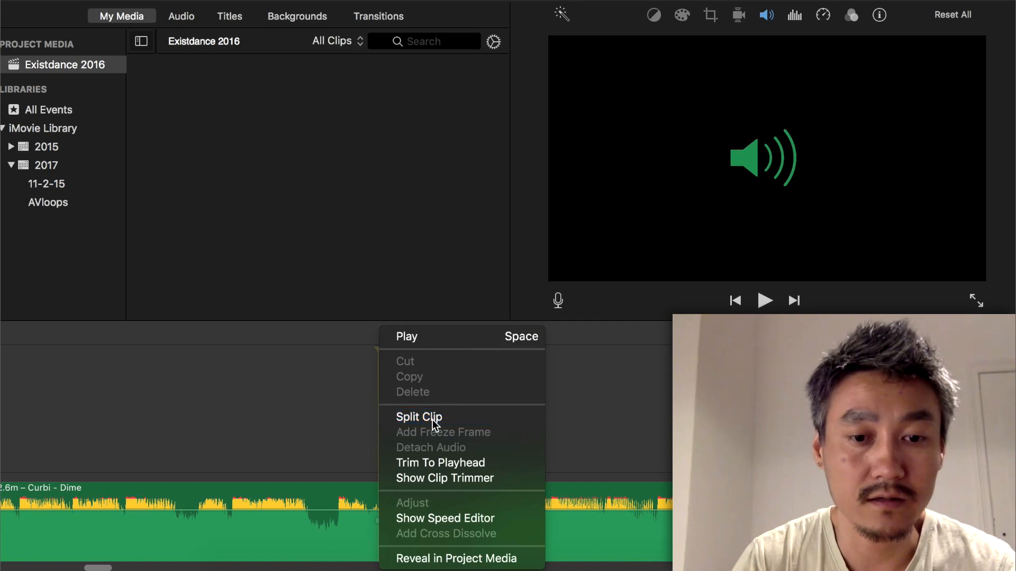
left_click(432, 422)
left_click(420, 494)
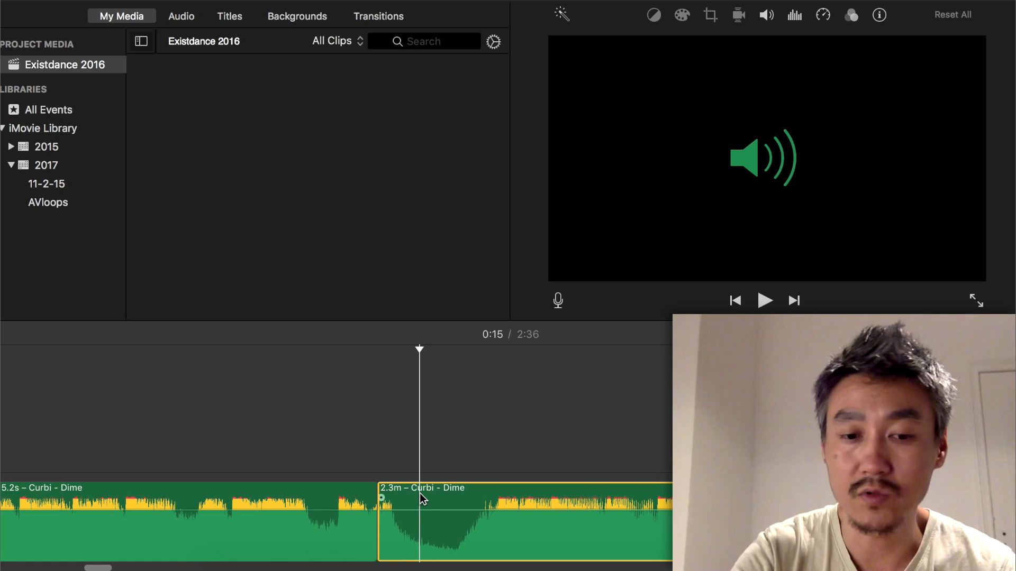
key("Delete")
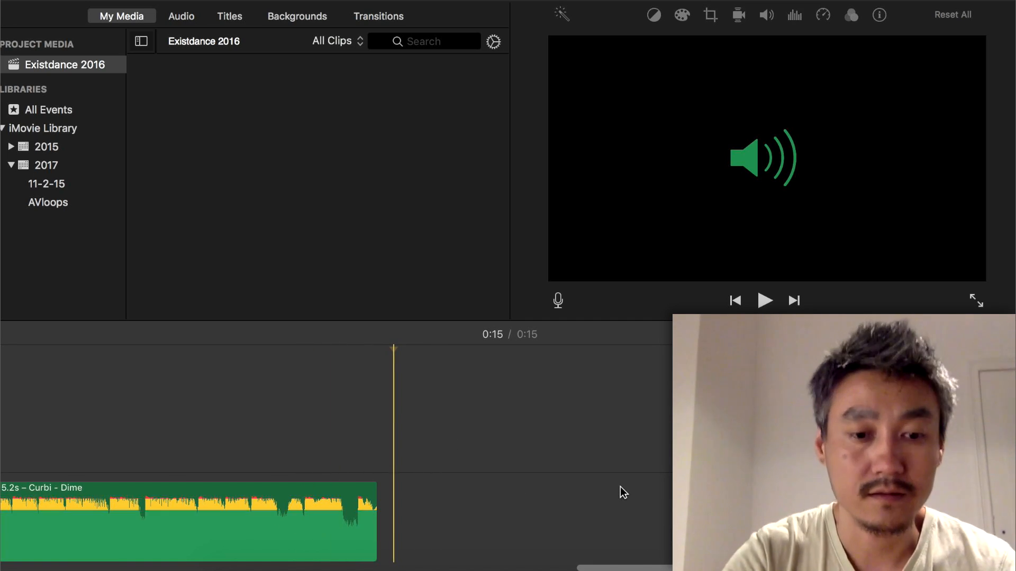
- Turn on loop playback and play the shortened Curbi - Dime track
left_click_drag(616, 568, 100, 564)
key("super+minus")
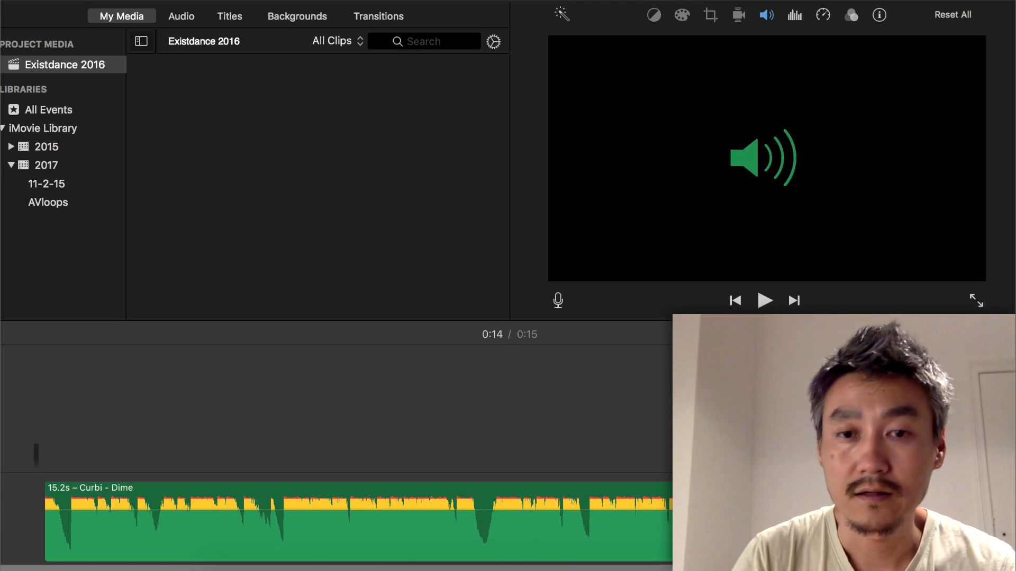
left_click(255, 0)
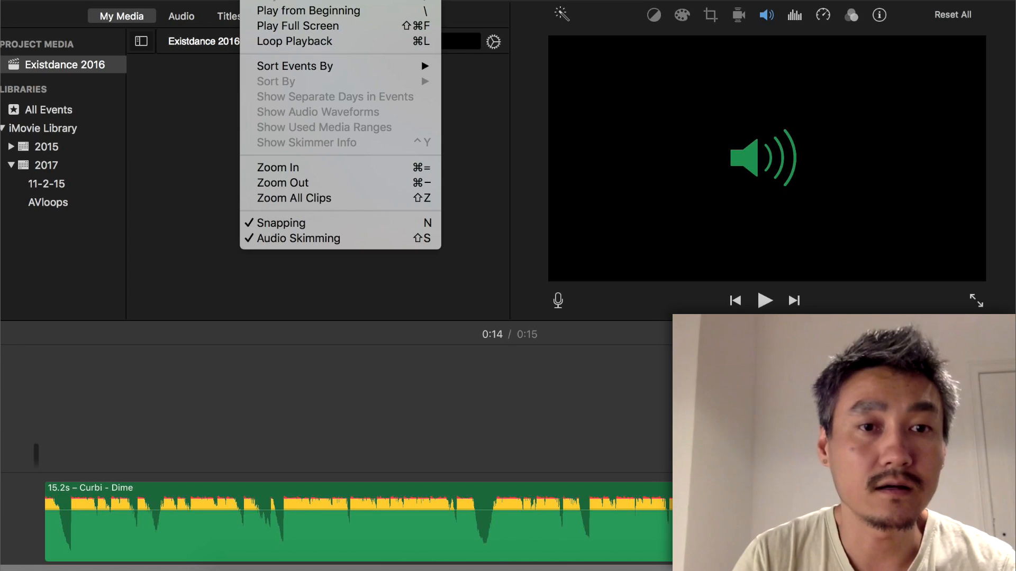
left_click(329, 44)
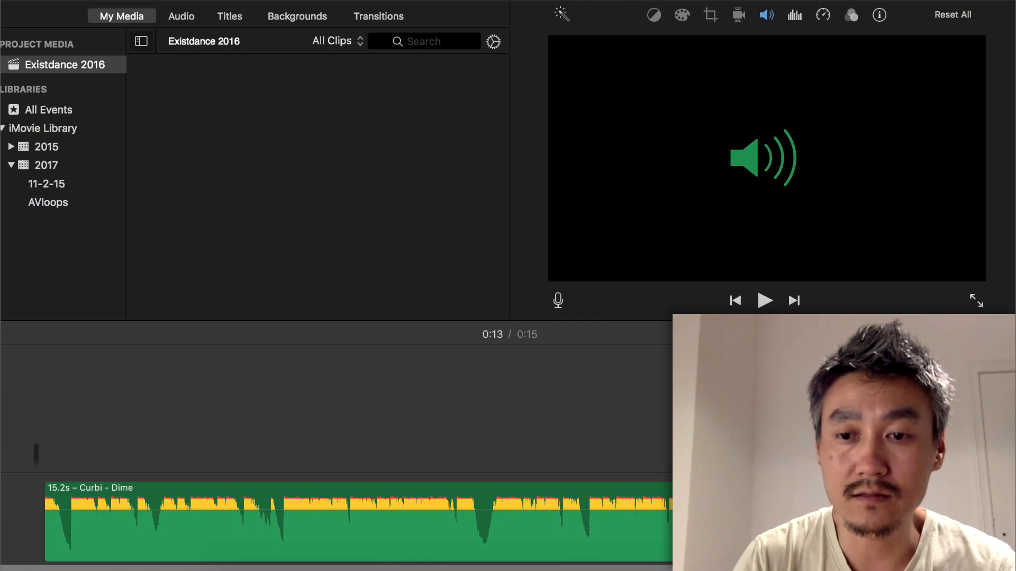
key("space")
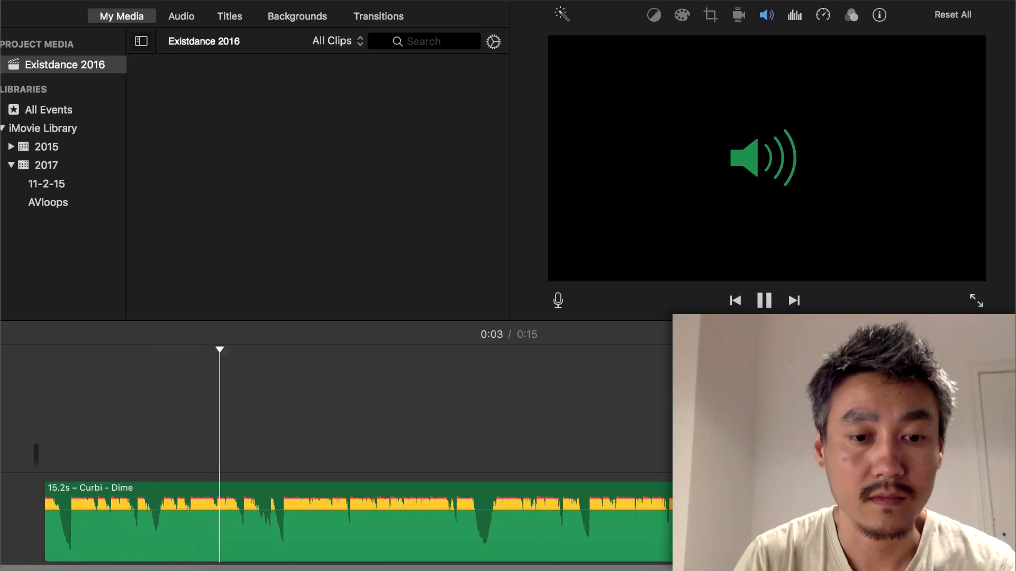
key("space")
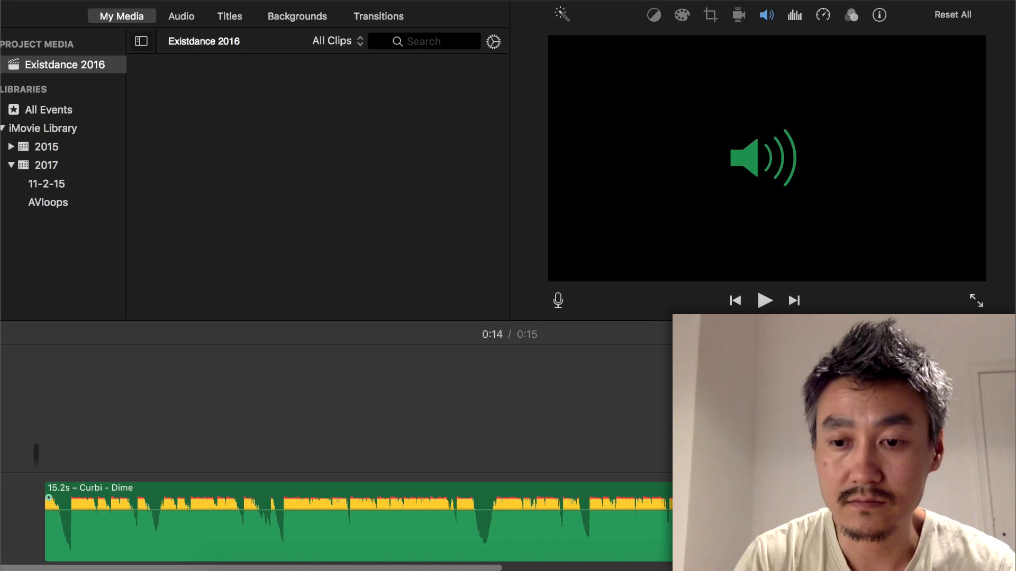
- Play the track from about 0:13 past its end and back into the beginning to check the loop transition
scroll(608, 370, "right", 5)
left_click(593, 381)
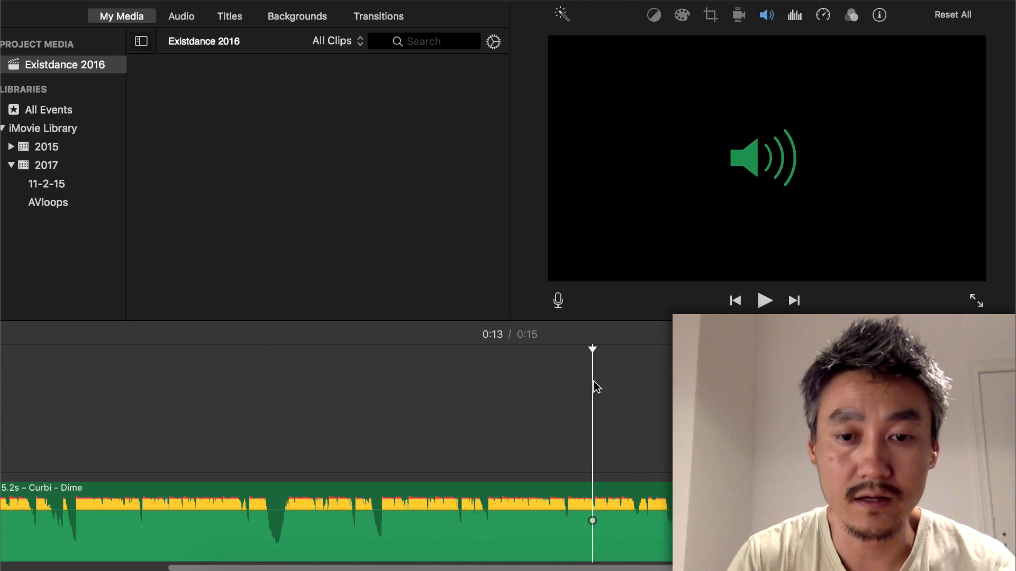
key("space")
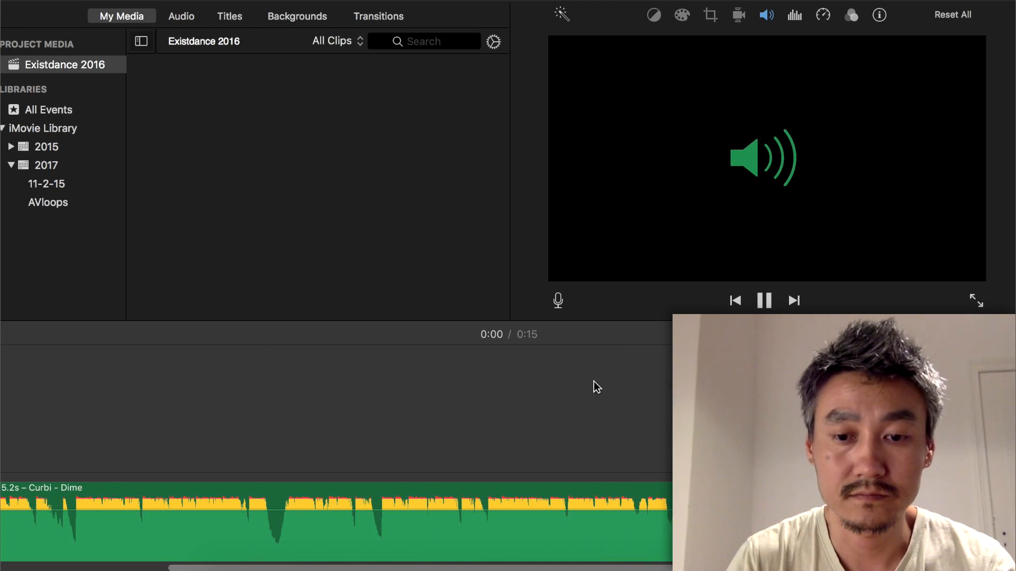
key("space")
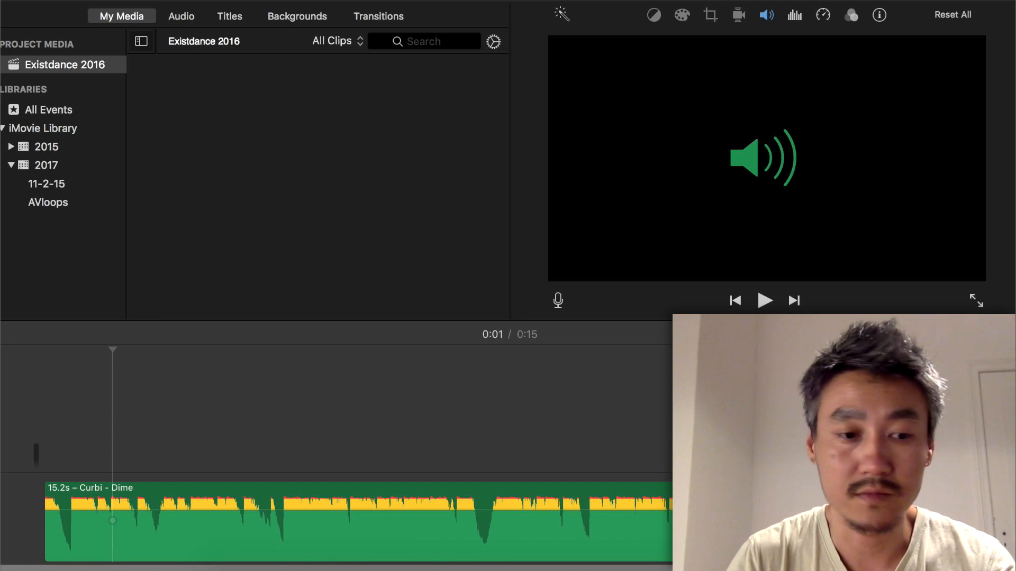
key("Home")
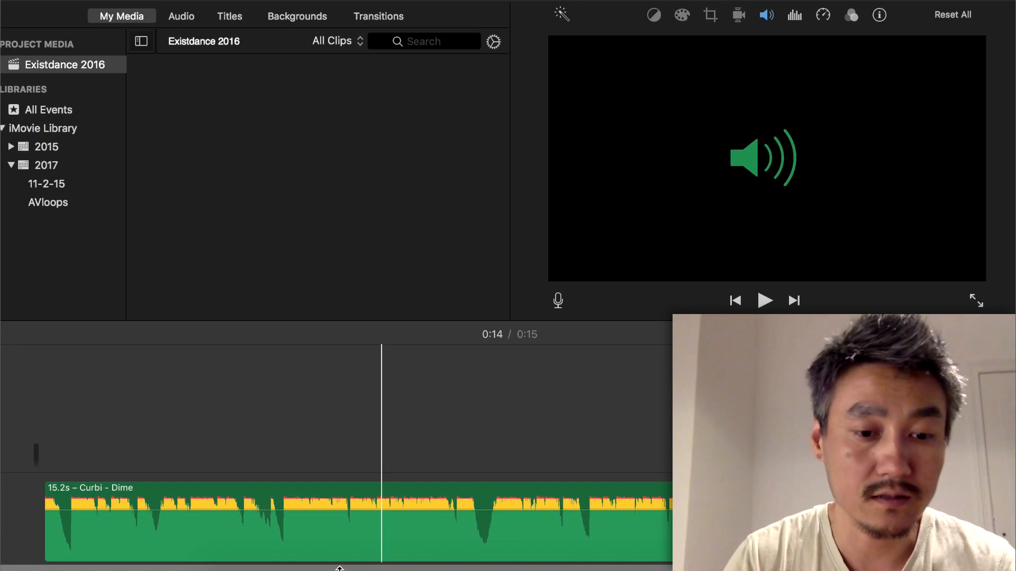
- Switch to the browser, find the "tank twist" clip on avloops.com and download its preview video
left_click(301, 562)
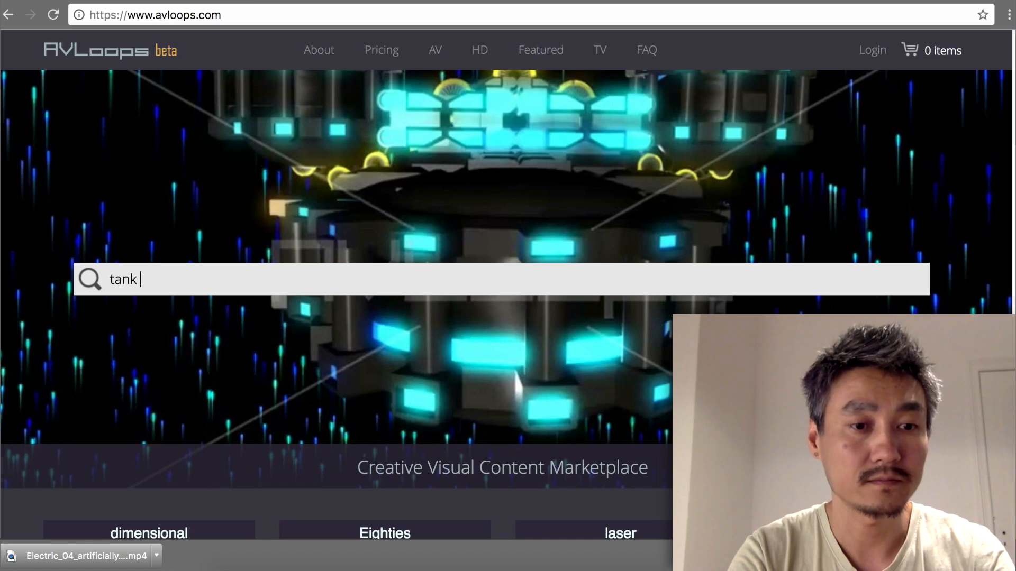
type("tank twist")
key("Return")
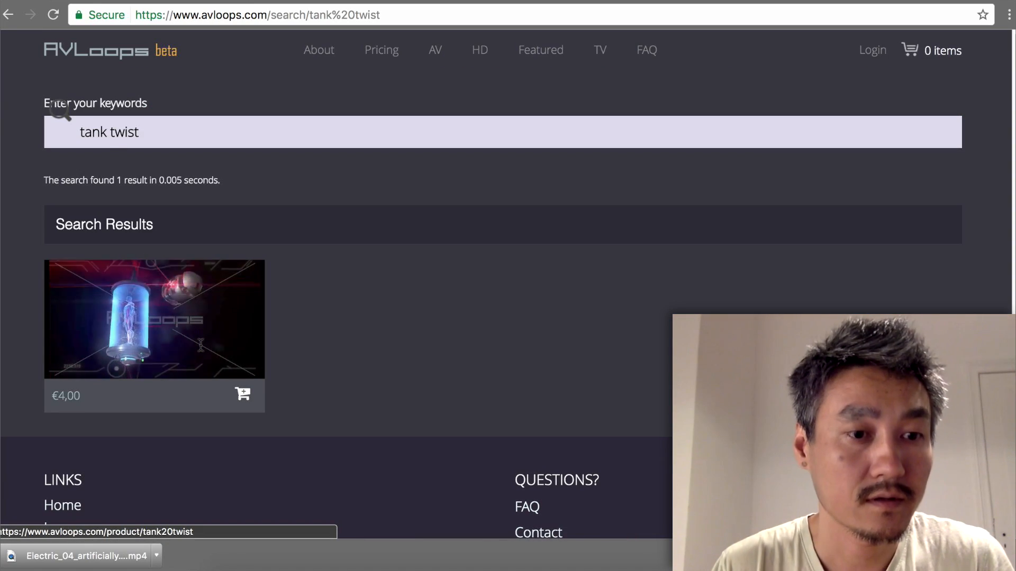
left_click(200, 345)
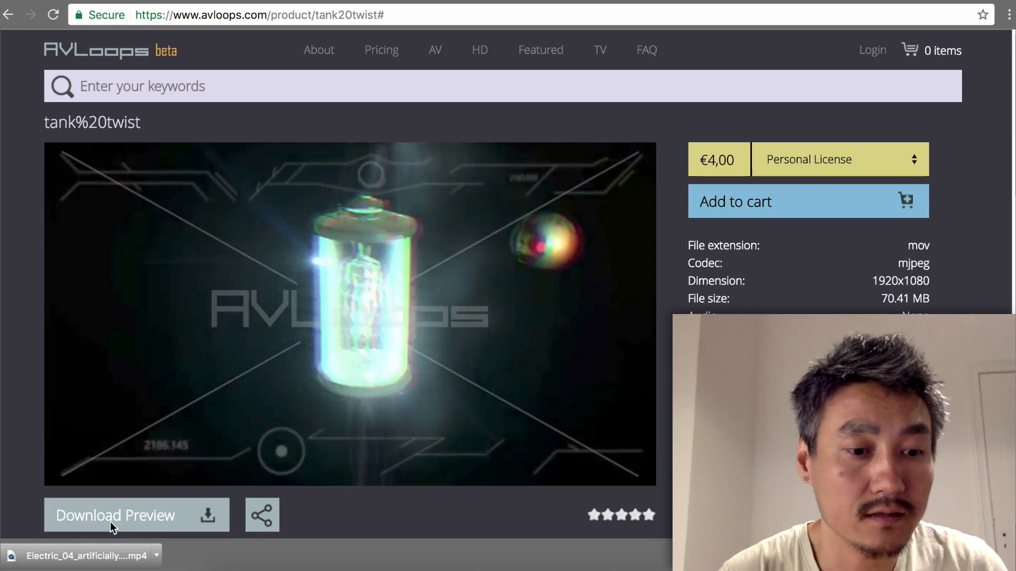
left_click(114, 522)
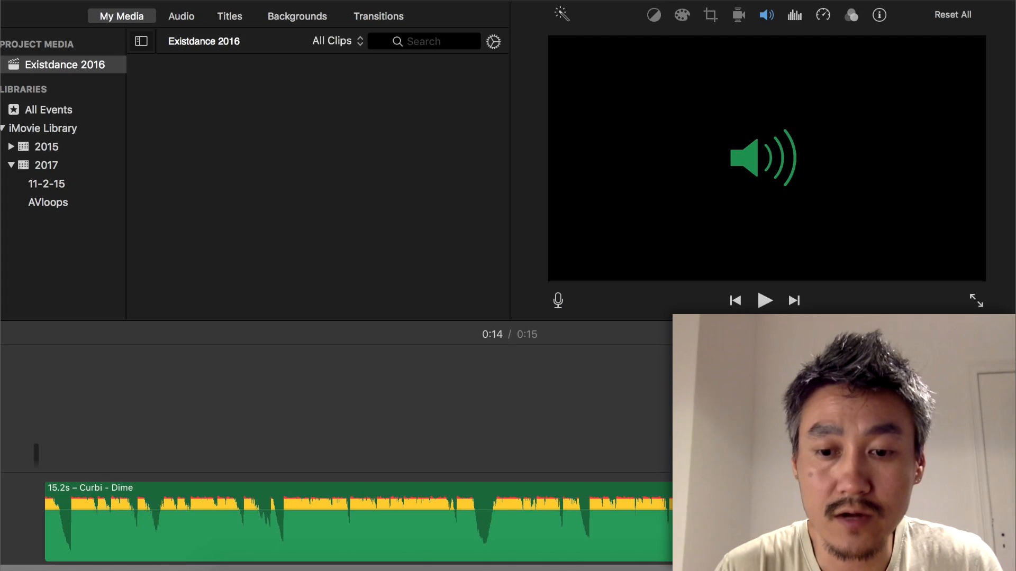
- Return to iMovie and add the downloaded tank twist video at the start of the timeline, above the Curbi - Dime track
left_click_drag(782, 275, 37, 415)
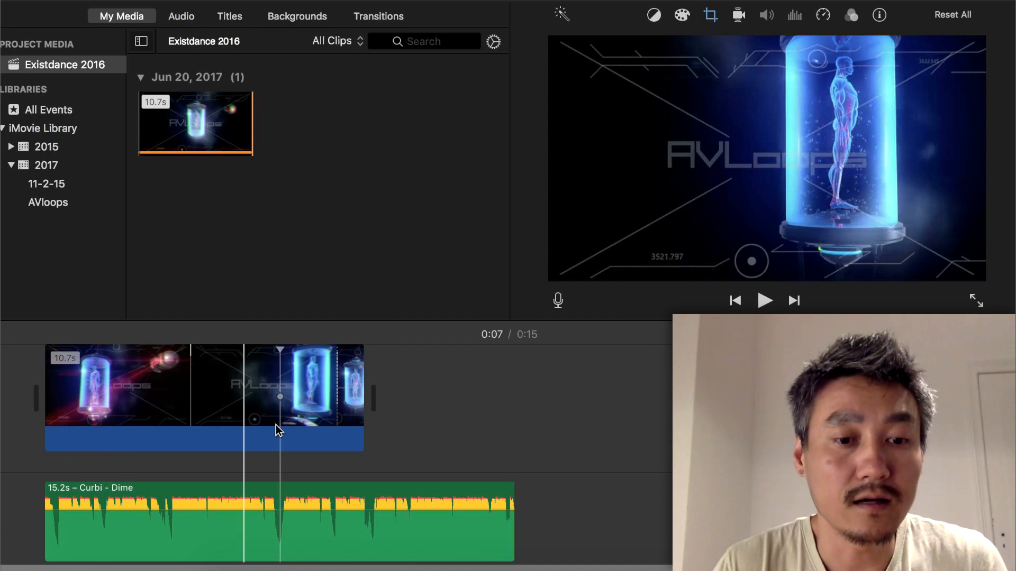
left_click(301, 421)
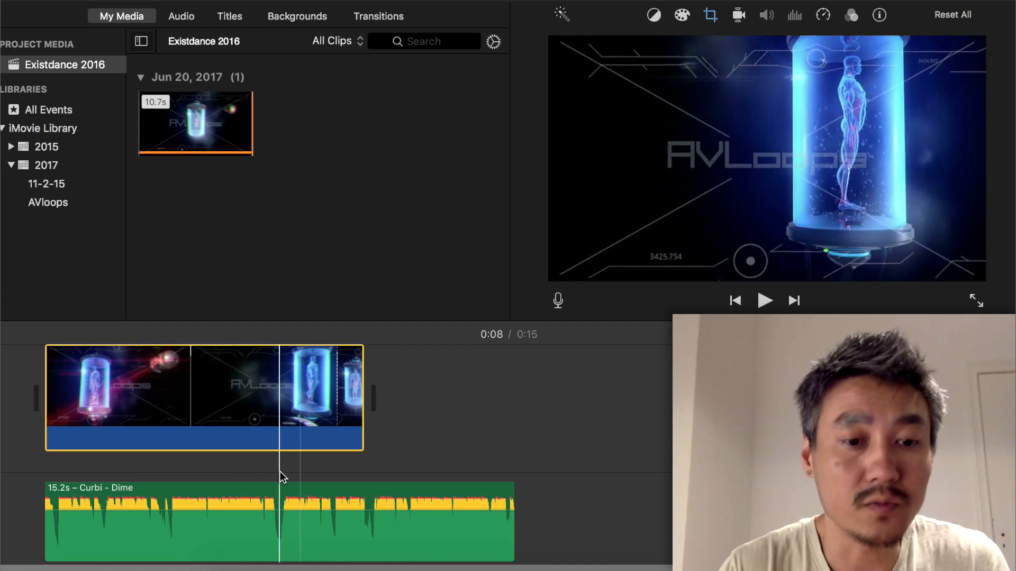
- Split the Curbi - Dime clip at 0:07, near its middle, into parts of 7.8 s and 7.4 s
left_click(280, 471)
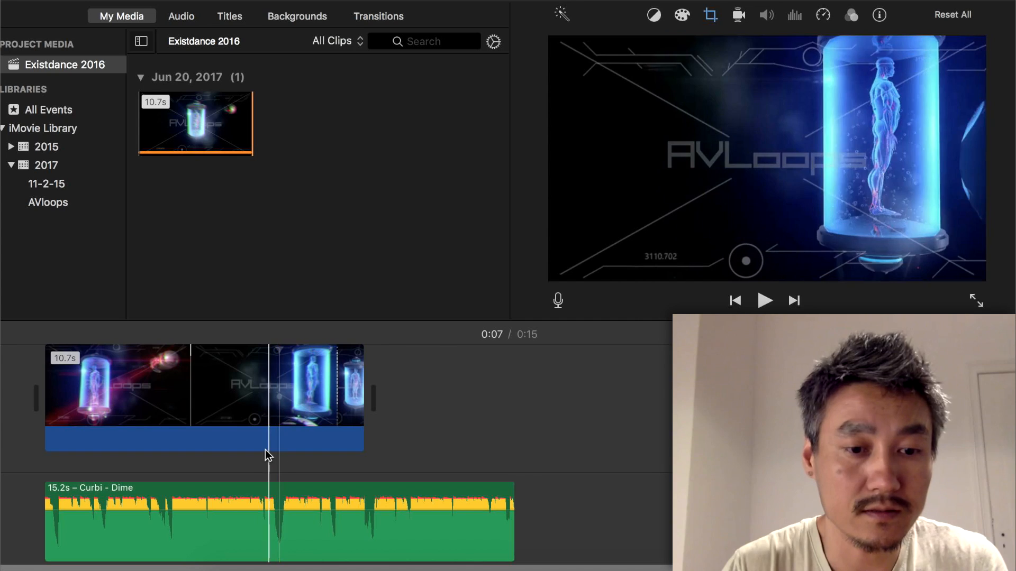
left_click(262, 458)
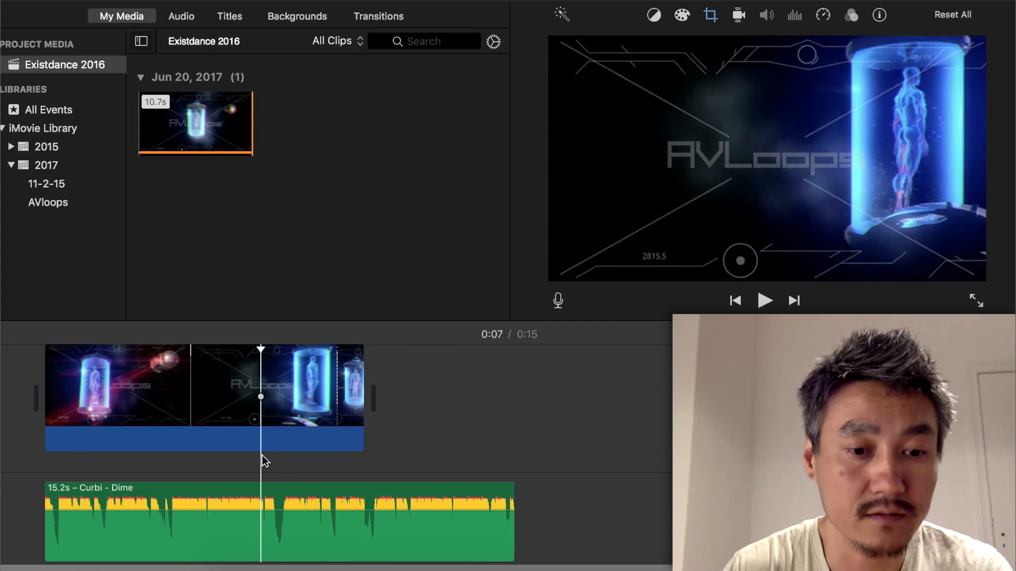
key("space")
key("space")
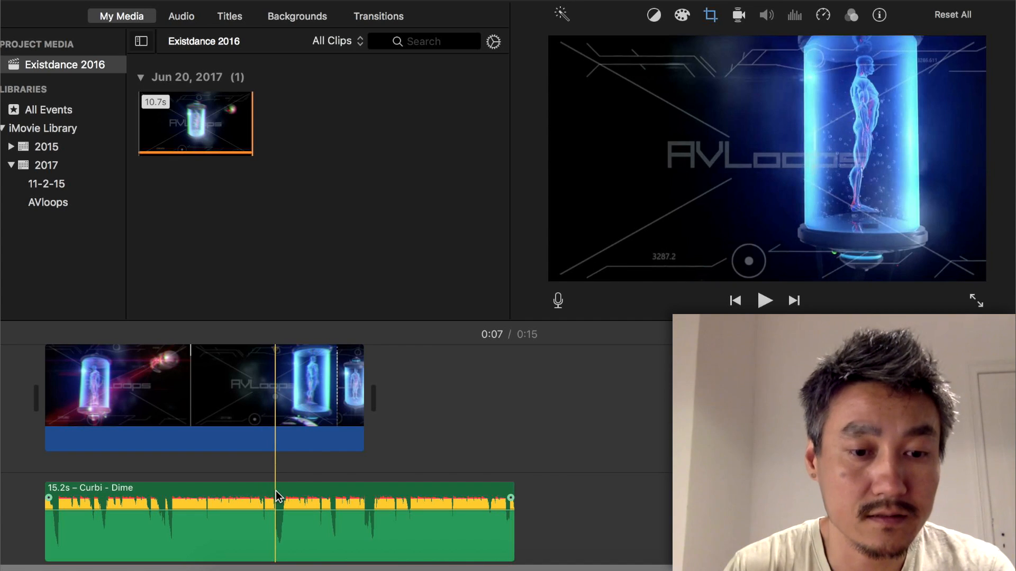
right_click(276, 491)
left_click(328, 417)
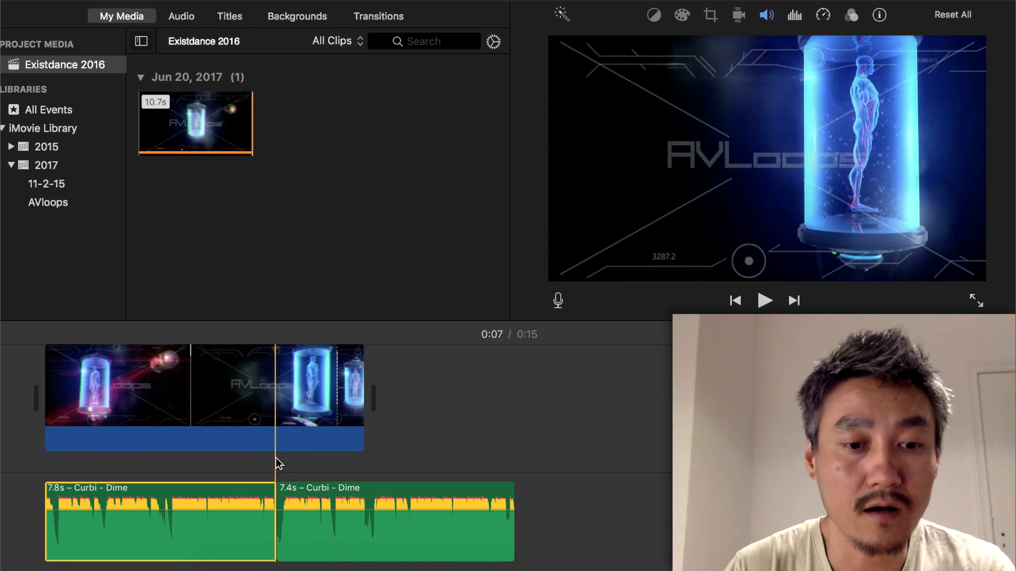
- Speed up the tank twist clip to a duration of 7.8 s and check its end against the split in the audio
left_click(254, 437)
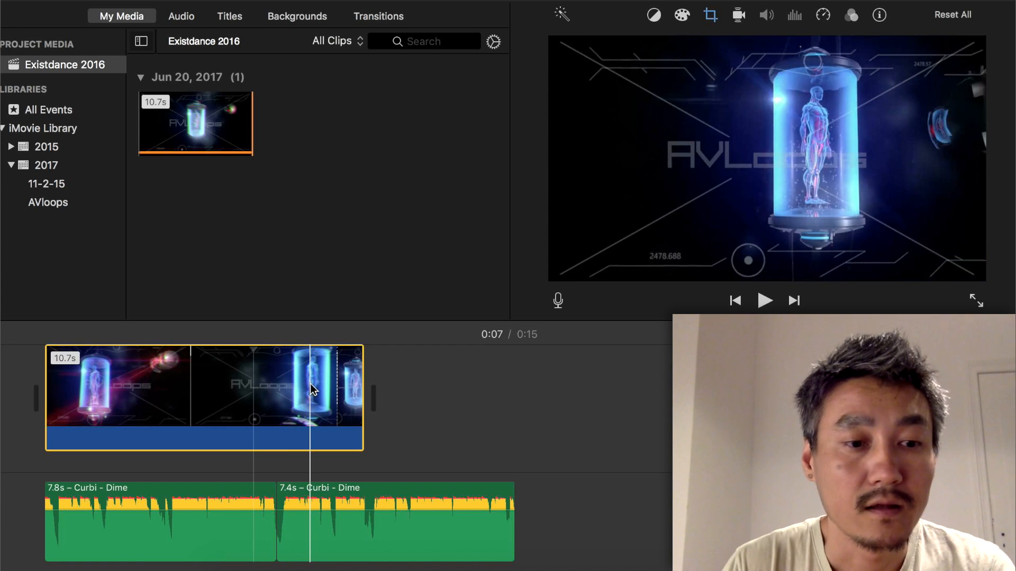
right_click(311, 386)
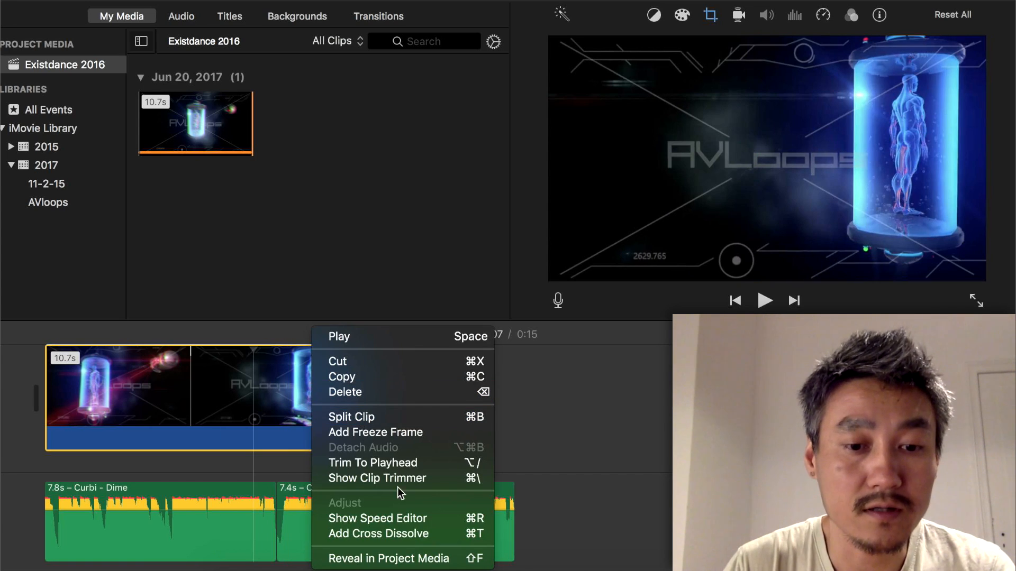
left_click(345, 519)
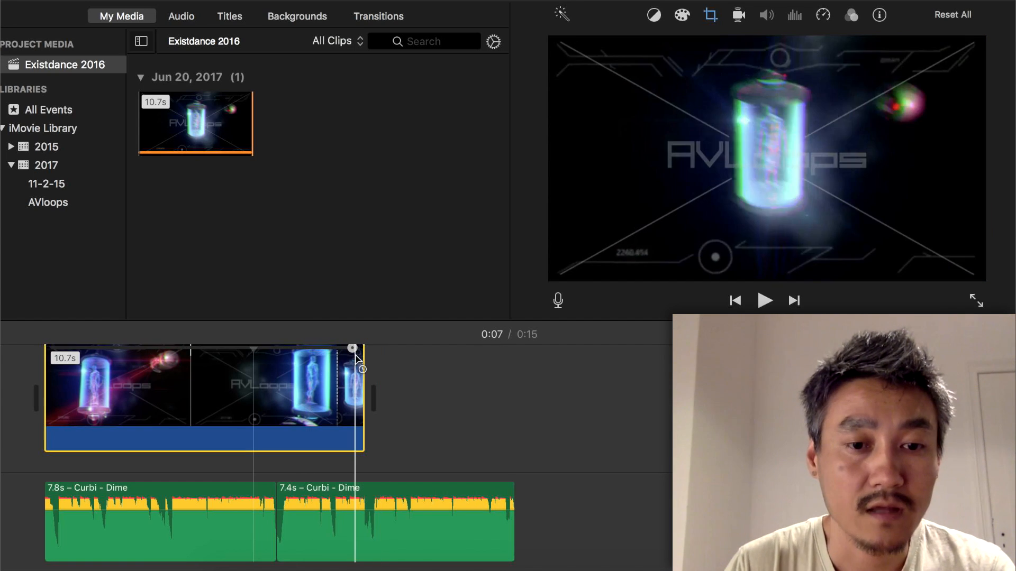
left_click_drag(348, 351, 266, 358)
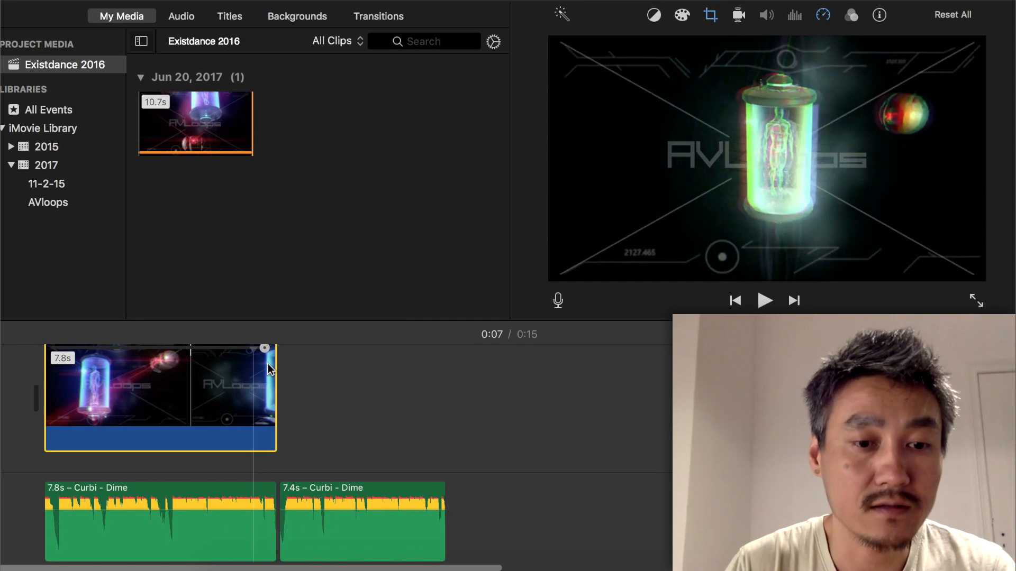
left_click(279, 466)
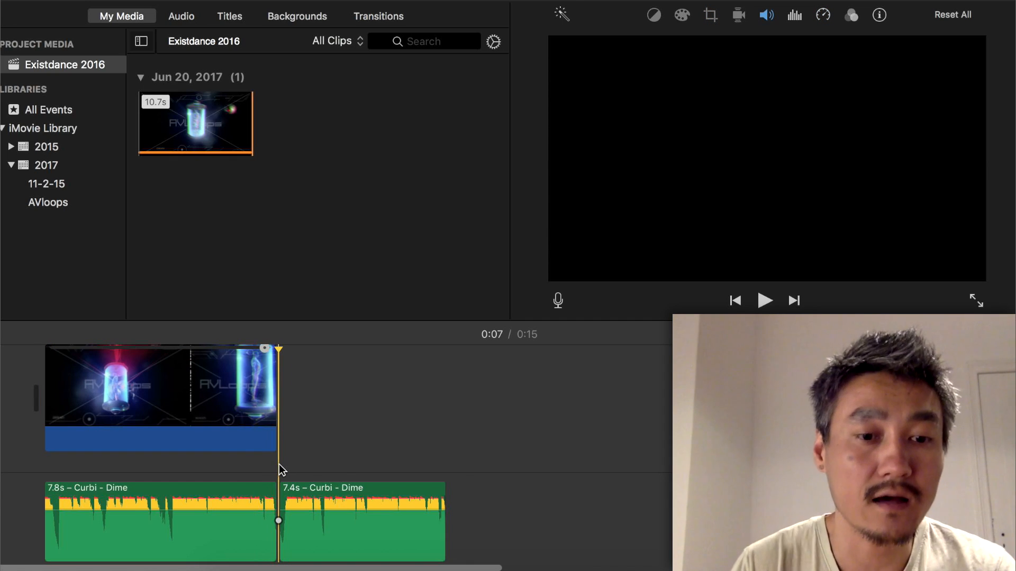
key("super+equal")
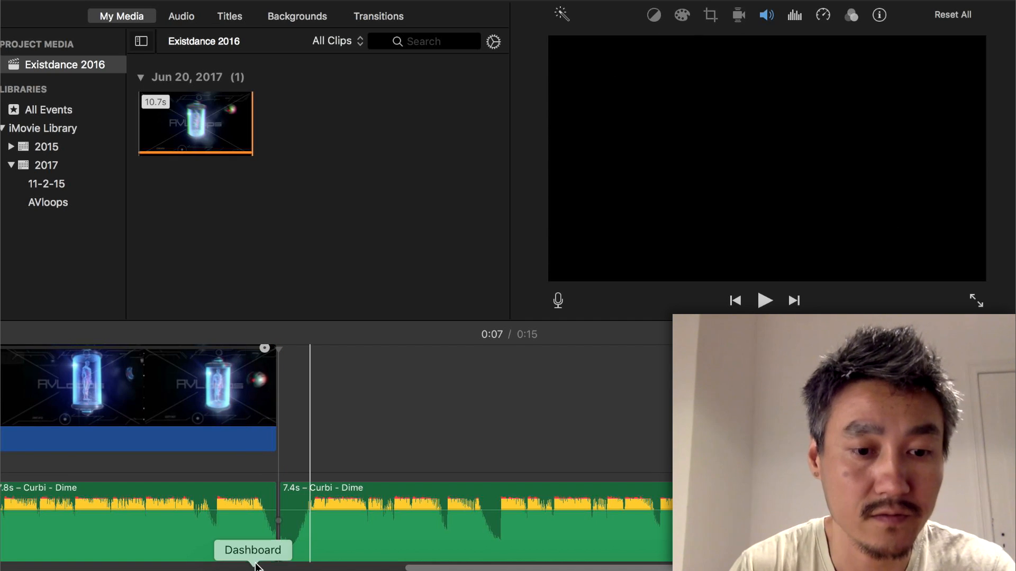
key("super+minus")
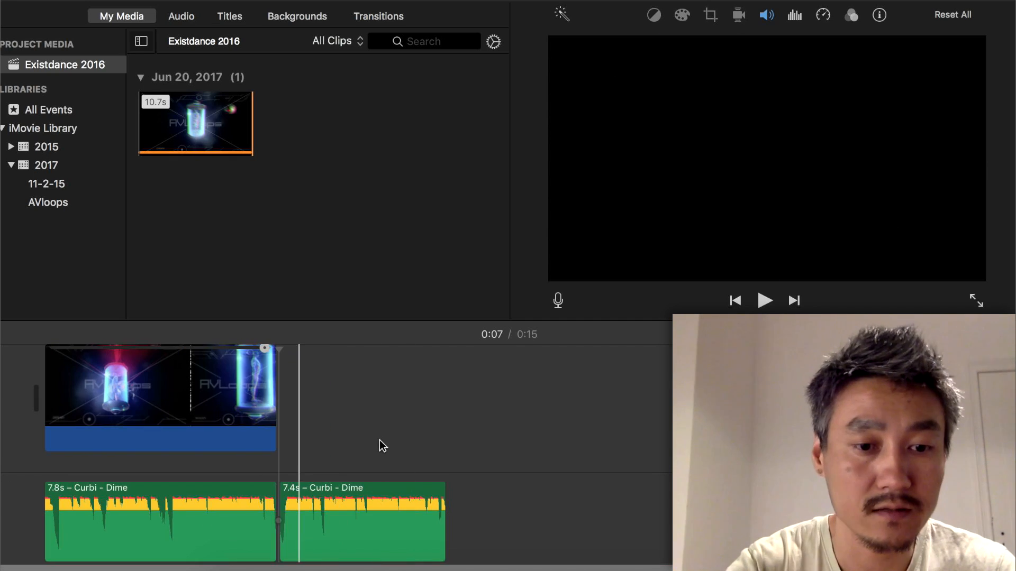
- Copy the sped-up tank twist clip and paste the duplicate directly after it, above the second song part
left_click(191, 381)
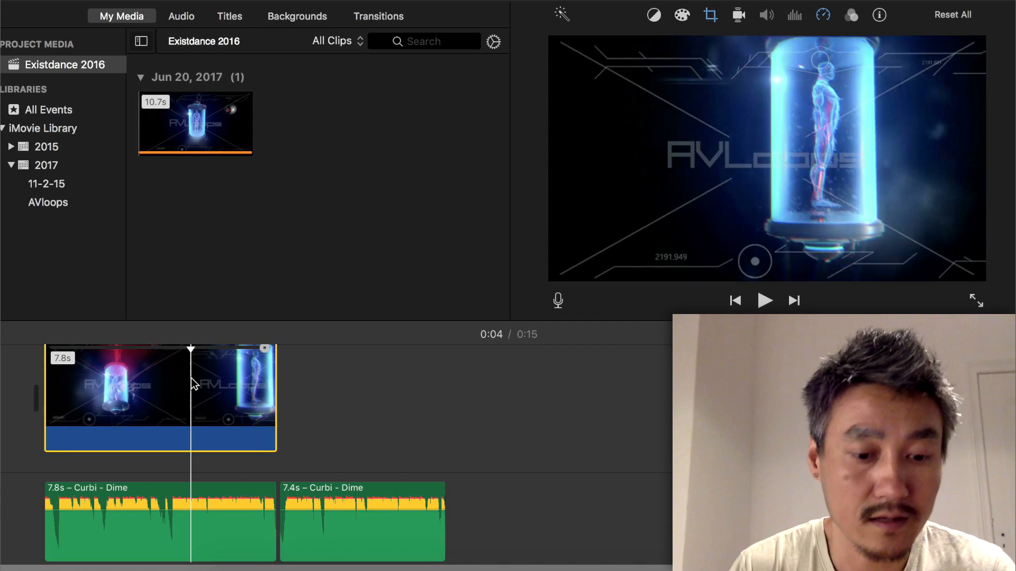
key("Down")
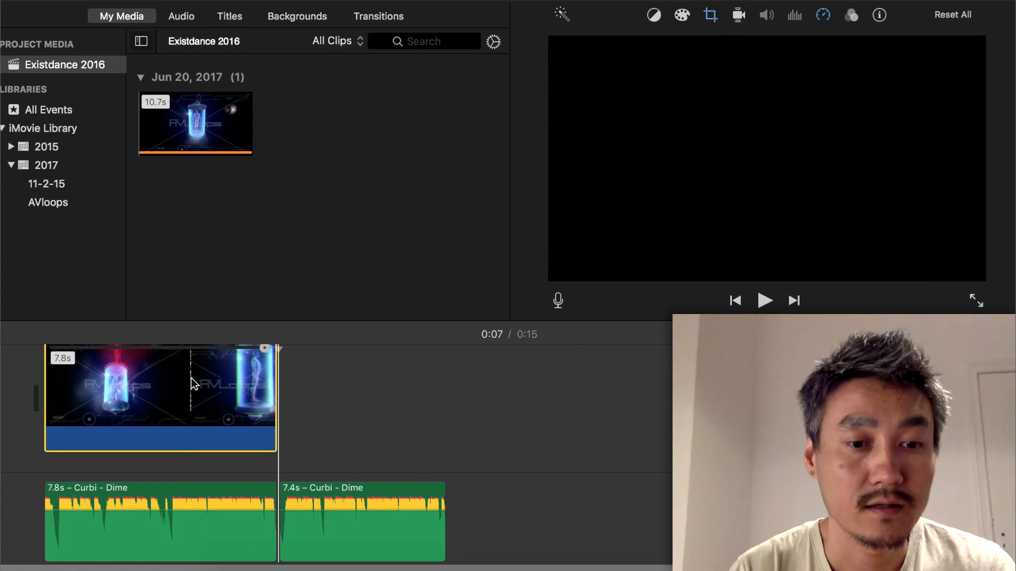
key("super+v")
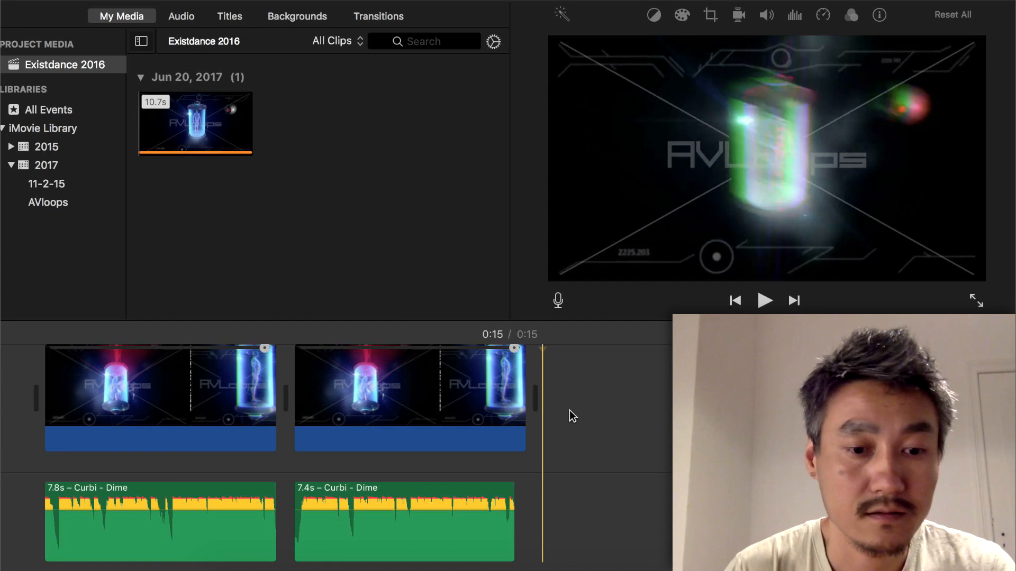
- Speed up the second tank twist clip so it ends with the 7.4 s song part, and enlarge the timeline area
left_click(514, 355)
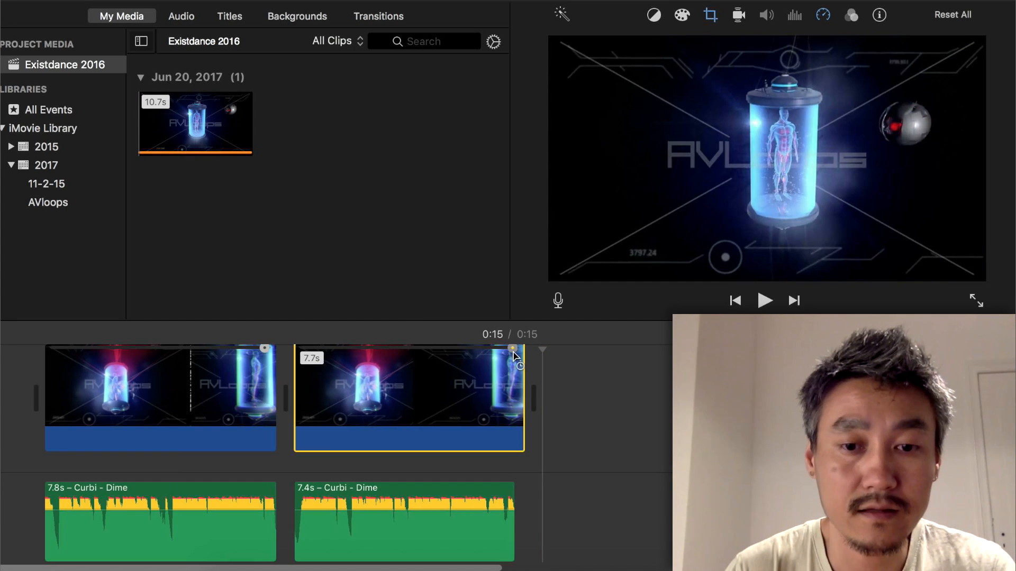
left_click_drag(515, 353, 506, 355)
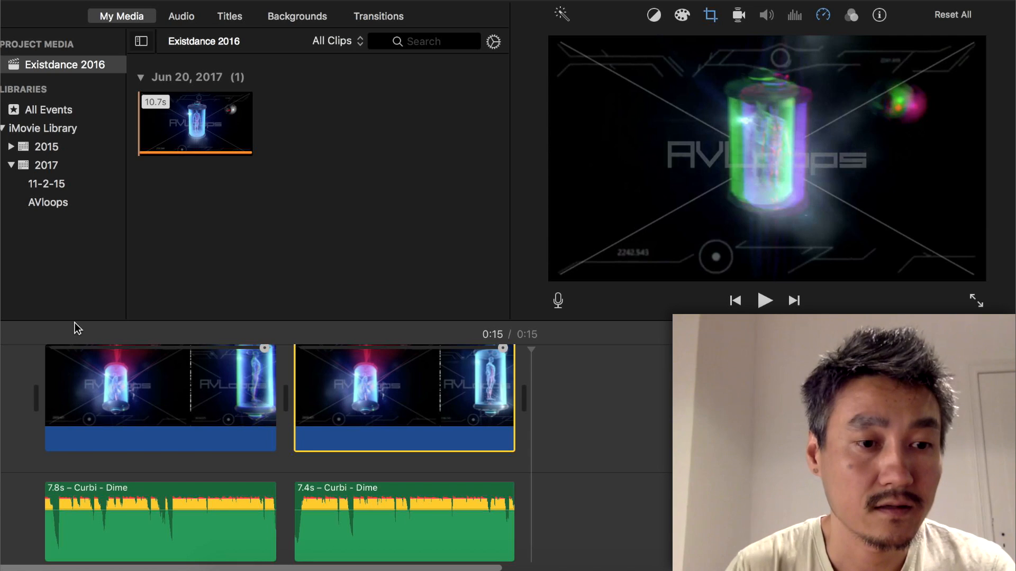
left_click_drag(74, 322, 77, 284)
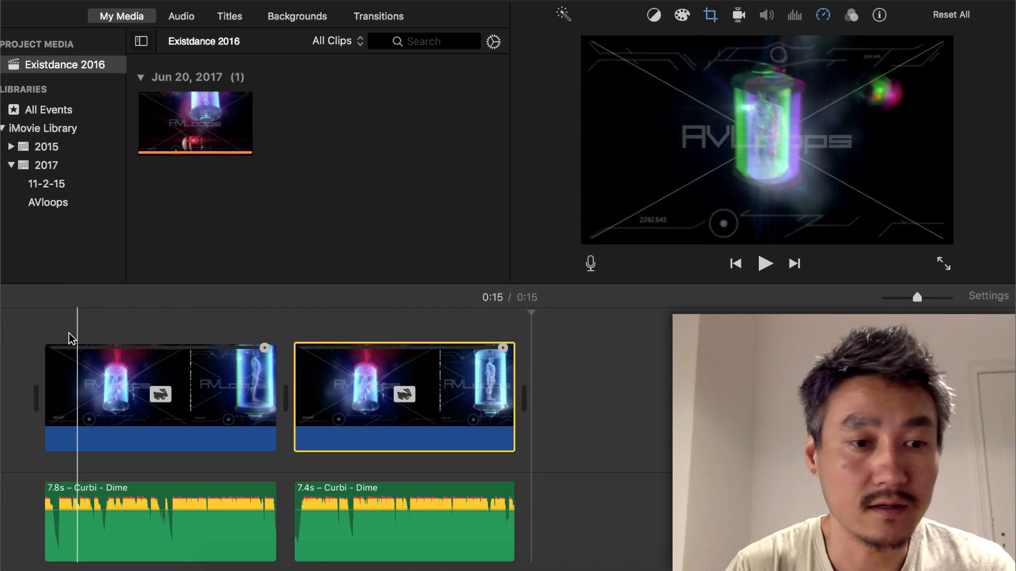
- Play the movie from the start and inspect how the first video and song clips line up around 0:04
left_click(47, 321)
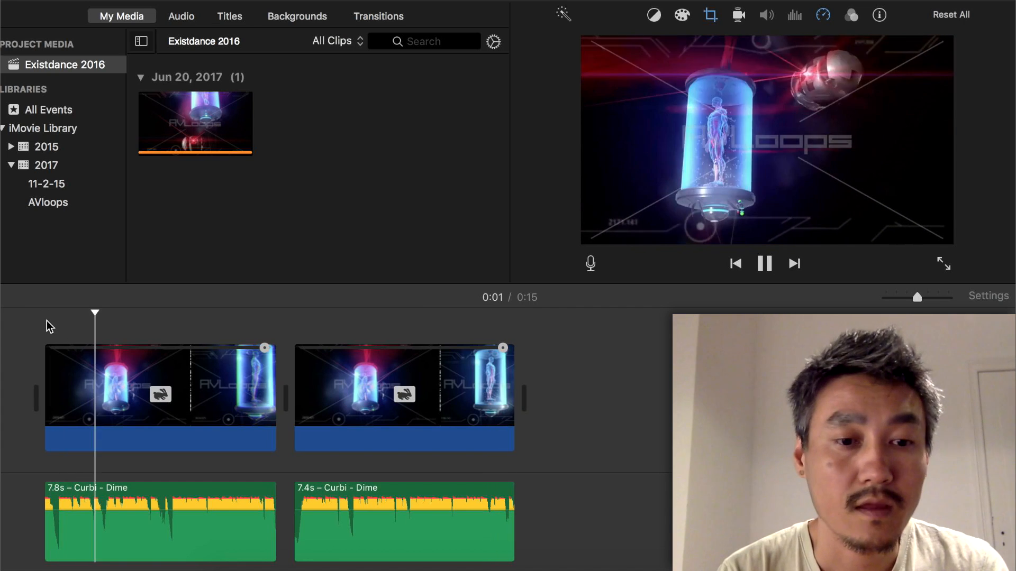
key("space")
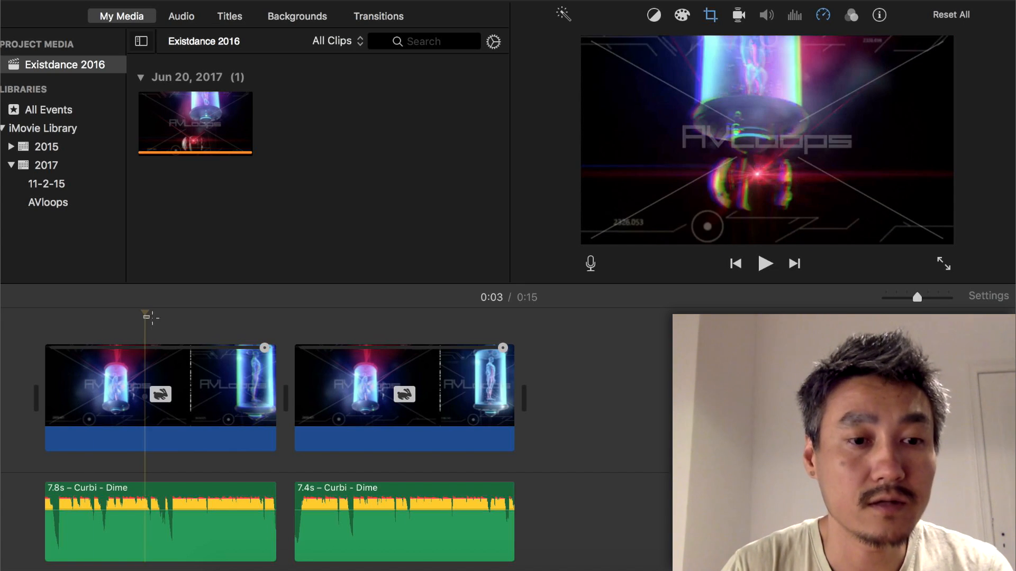
left_click_drag(151, 317, 175, 319)
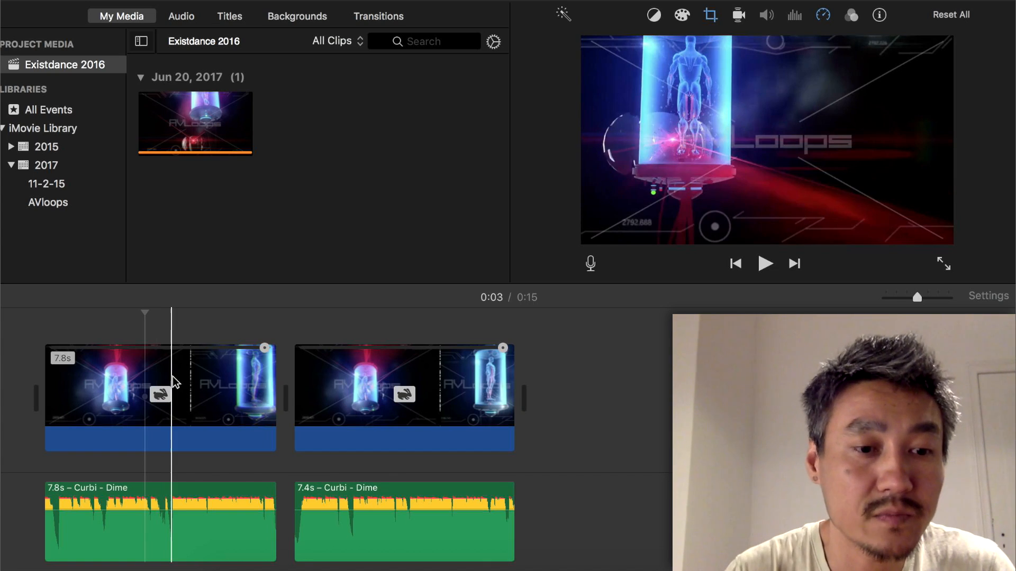
left_click(192, 373)
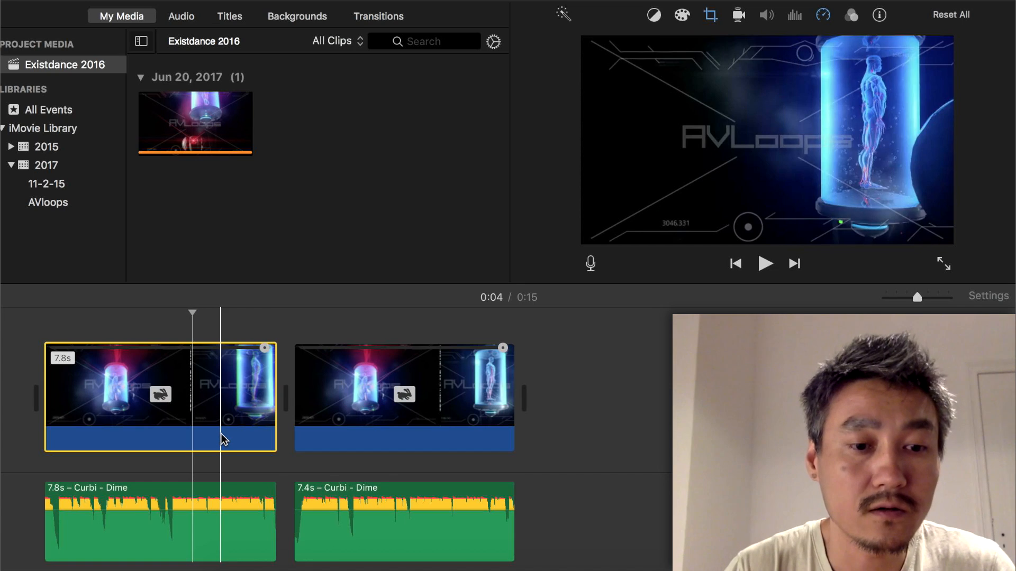
left_click(192, 524)
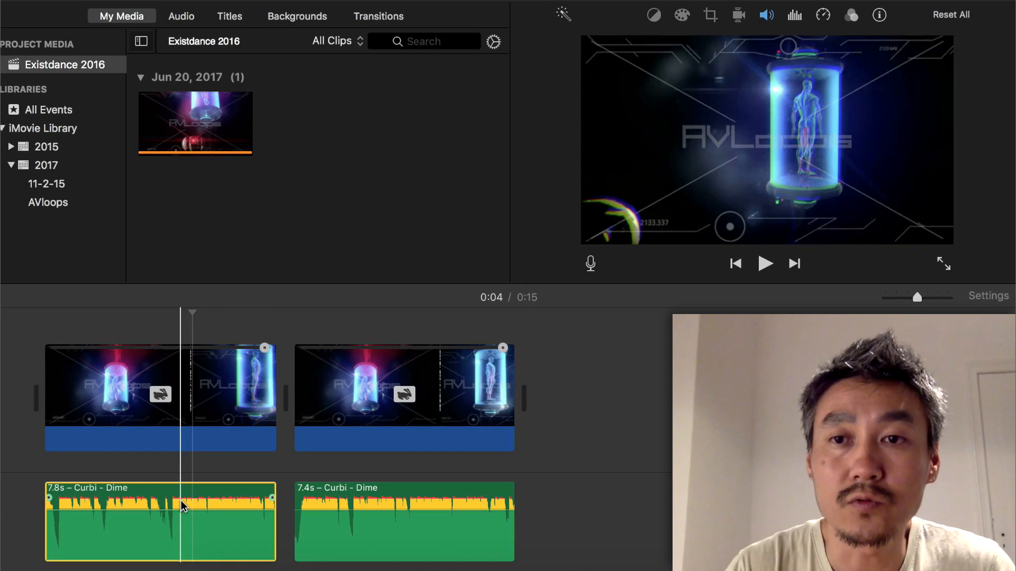
left_click(195, 365)
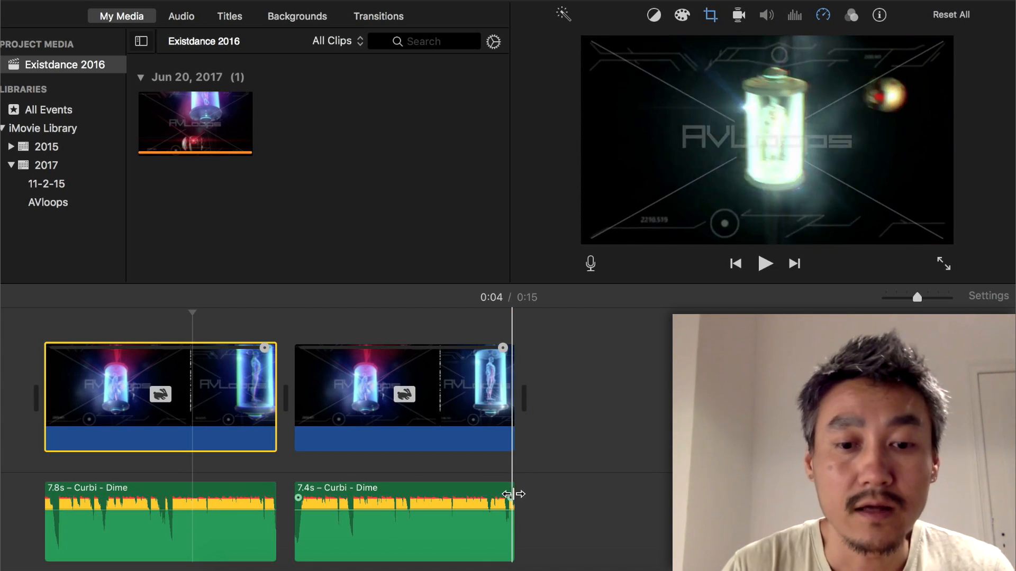
- Try extending the second Curbi - Dime part to 18.1 s and trim it back to the end of the video
left_click_drag(515, 531, 830, 531)
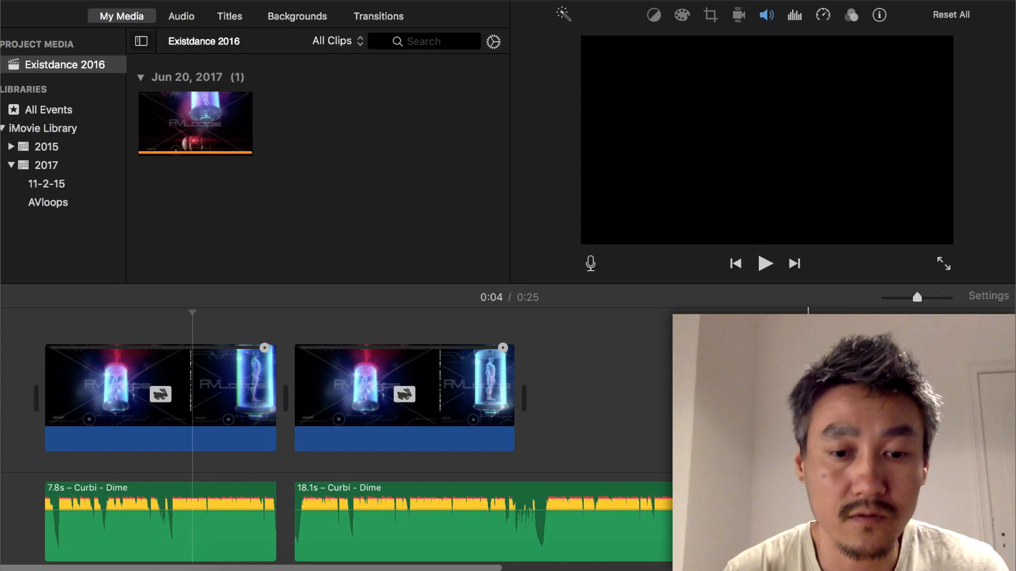
left_click_drag(830, 531, 514, 530)
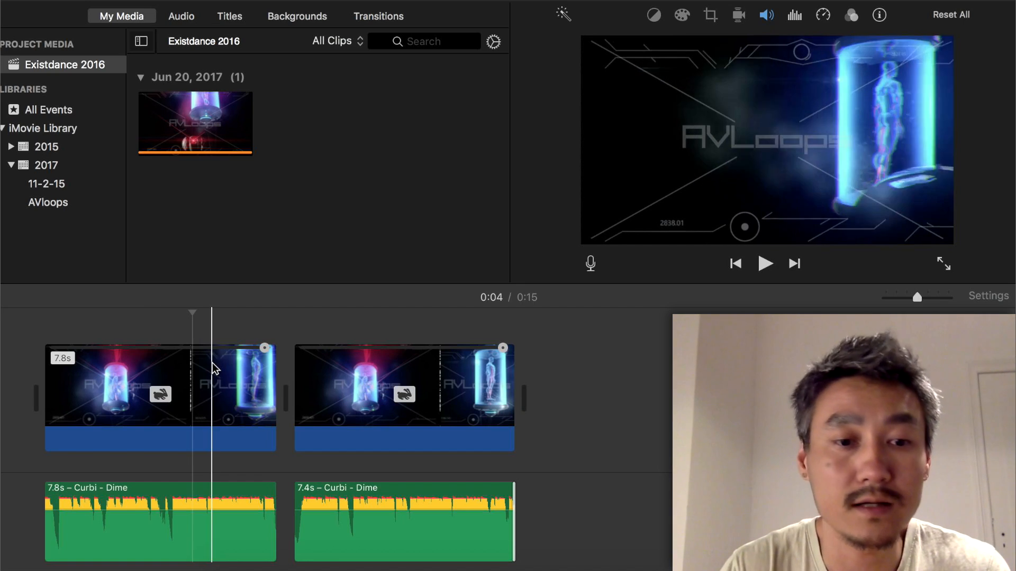
- Try adding the Reveal title above the start of the second tank twist clip
left_click(399, 333)
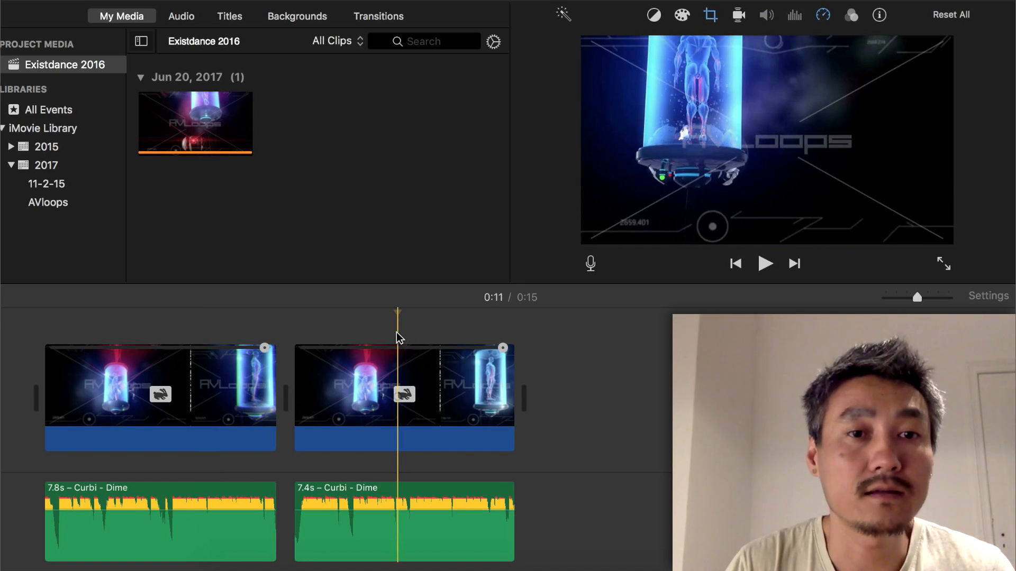
left_click(229, 17)
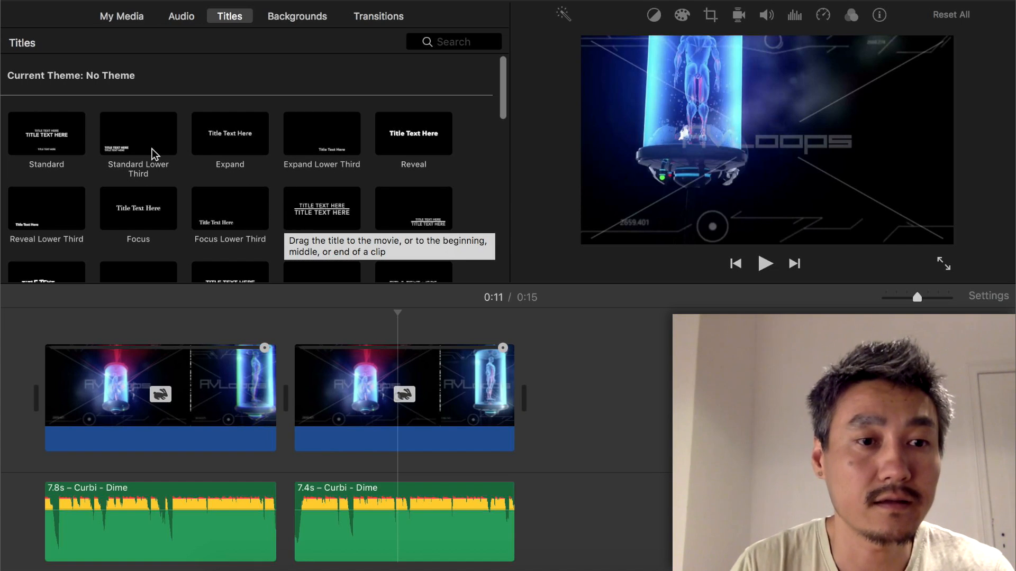
left_click_drag(421, 138, 322, 317)
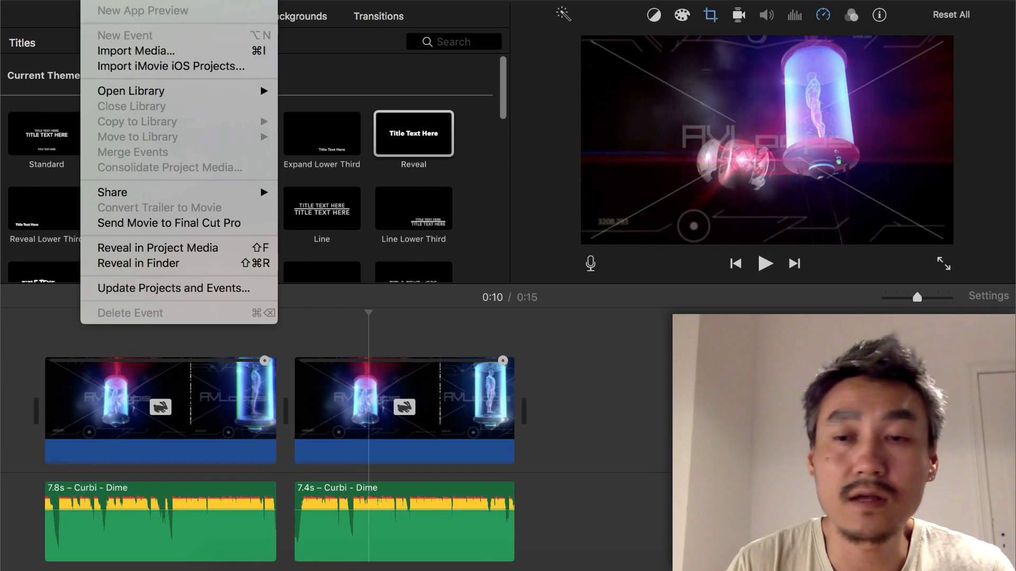
- Set up a file export at 720p, High quality and Better Quality compression, titled "My first audio visual promo1" with the description "AV track"
mouse_move(106, 194)
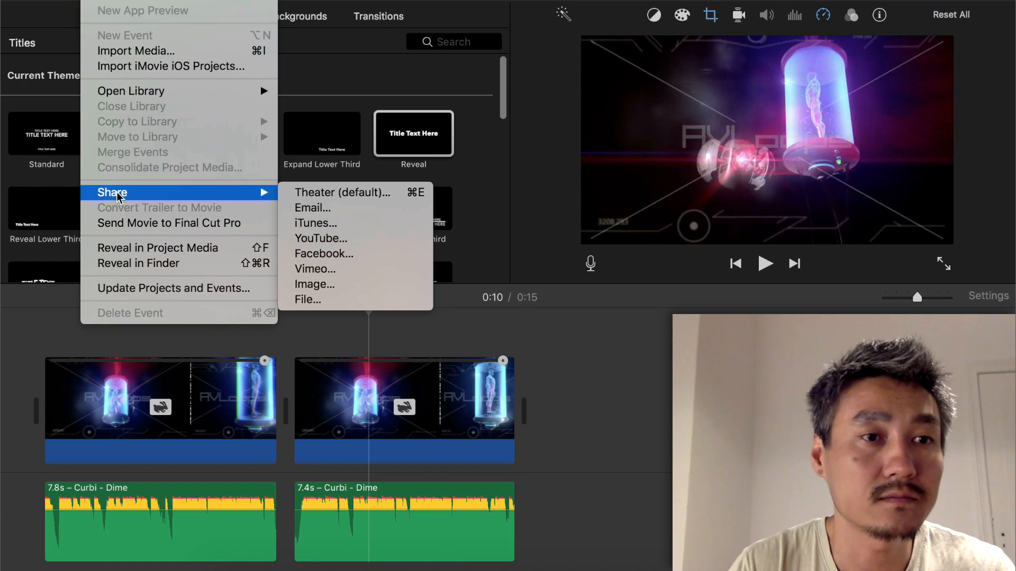
left_click(309, 300)
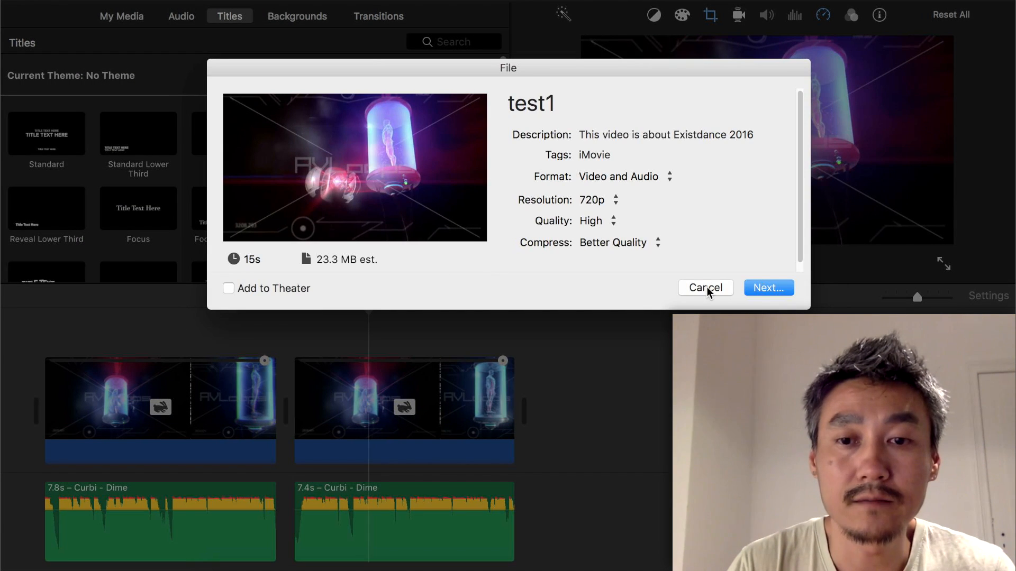
left_click(598, 200)
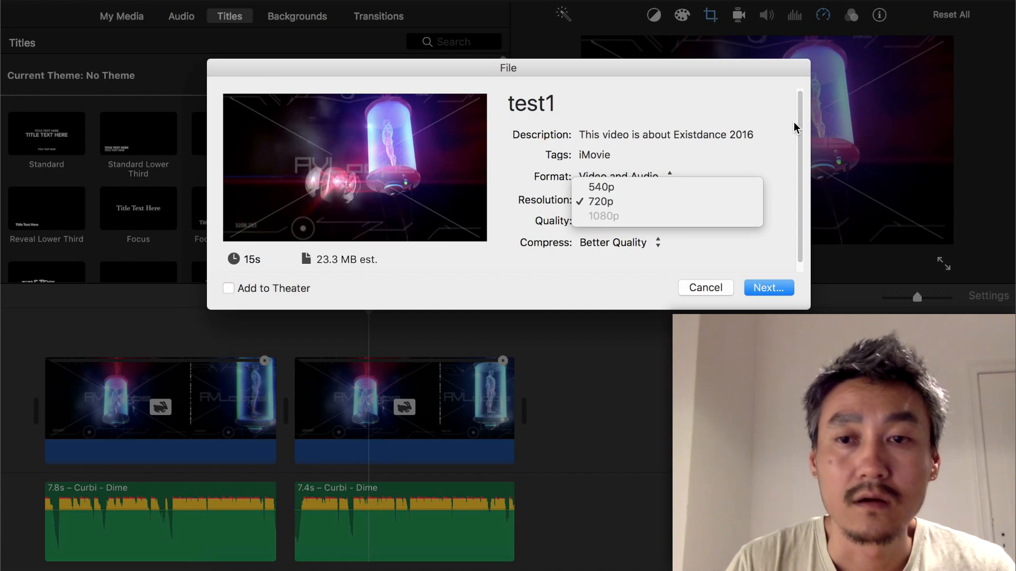
left_click(795, 127)
left_click(602, 222)
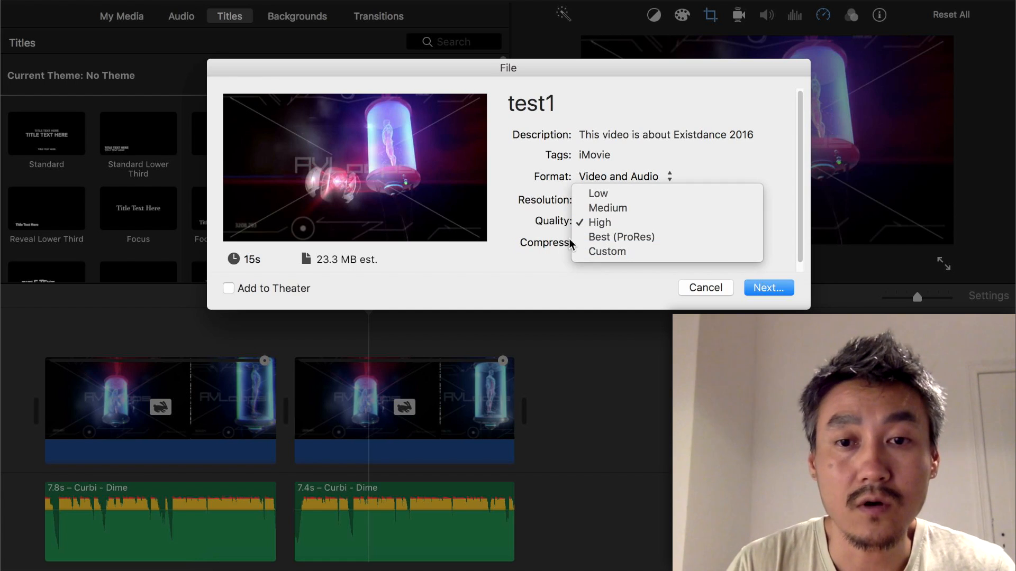
left_click(601, 222)
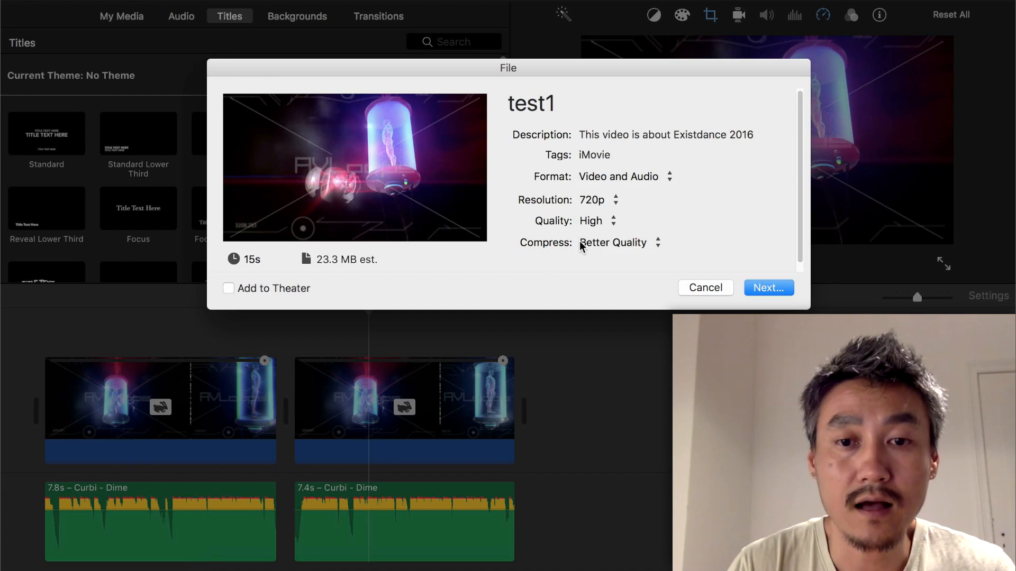
left_click(580, 243)
left_click(635, 246)
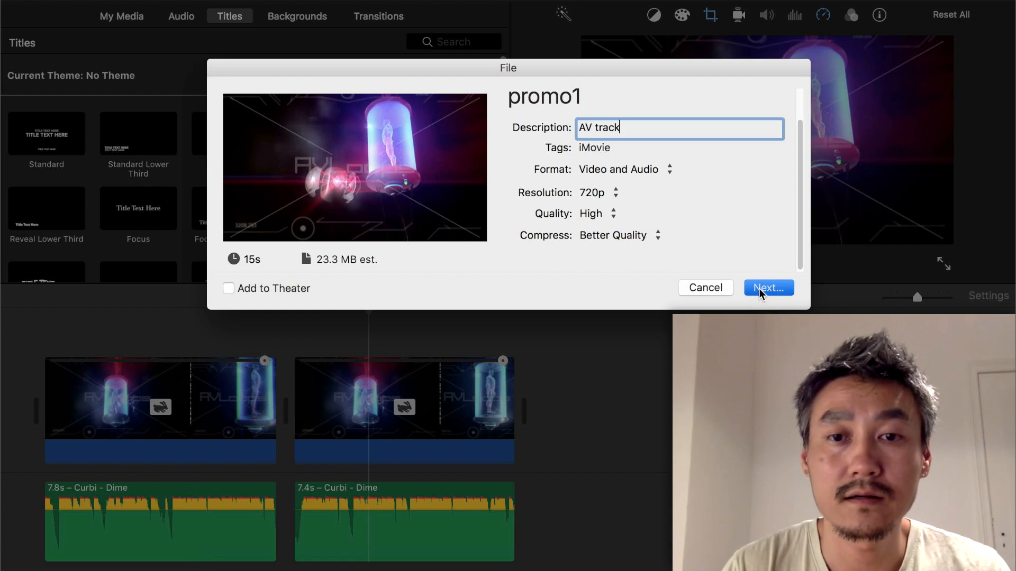
- Save the export as "My first audio visual promo1" in the Movies folder
left_click(768, 288)
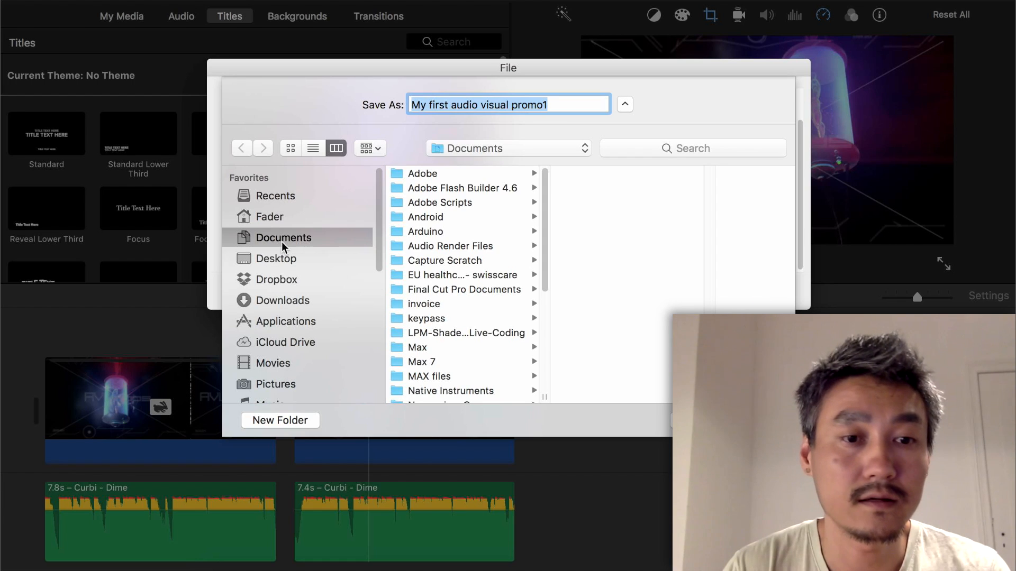
left_click(277, 365)
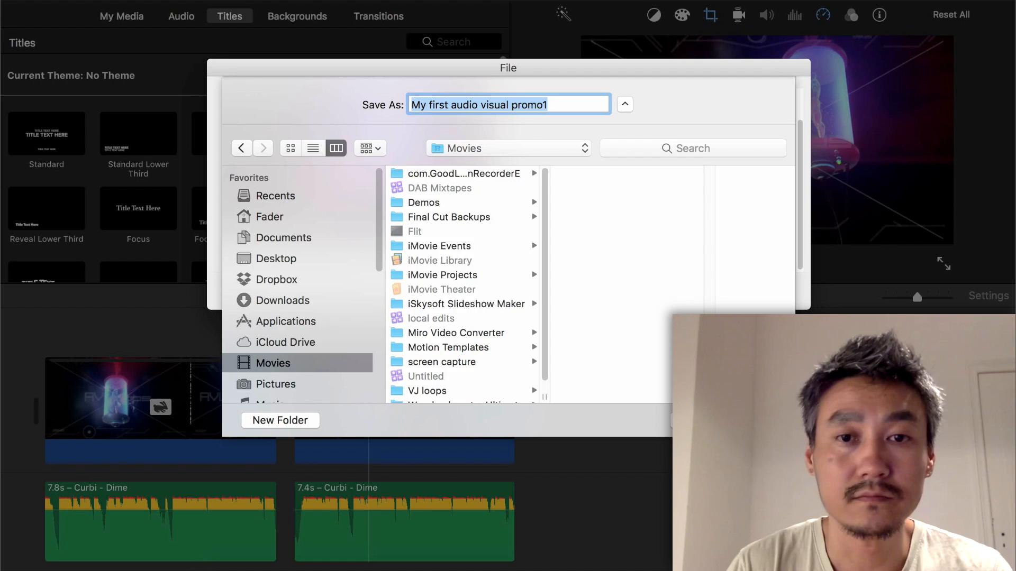
key("Return")
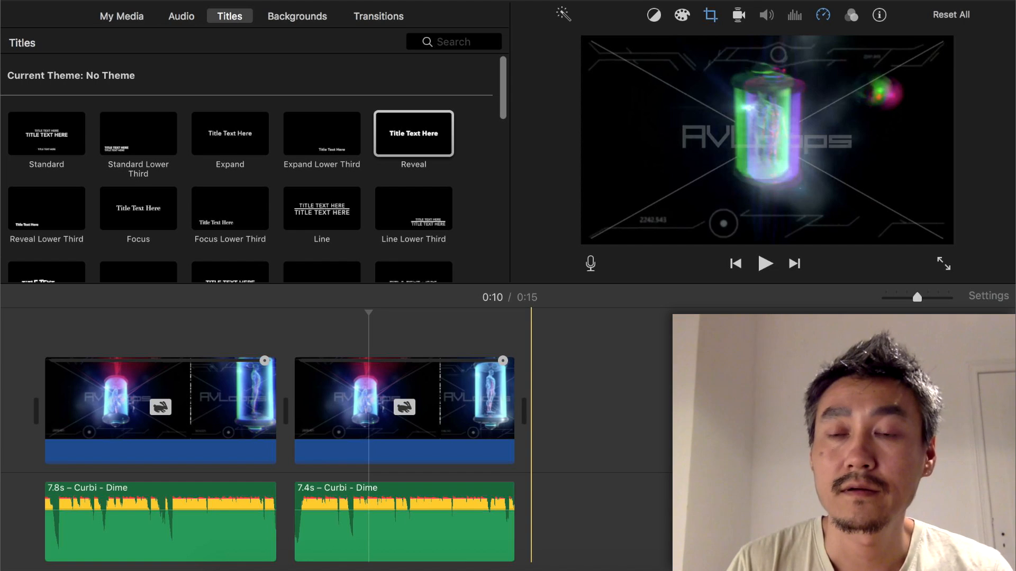
- Show the exported promo in Finder and open it in QuickTime Player
left_click(979, 25)
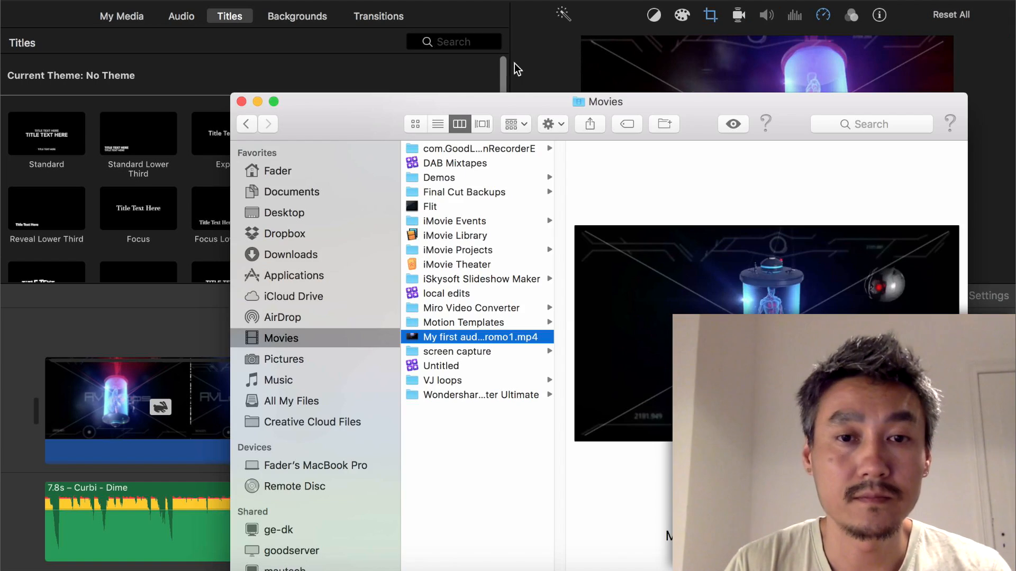
left_click_drag(378, 124, 351, 53)
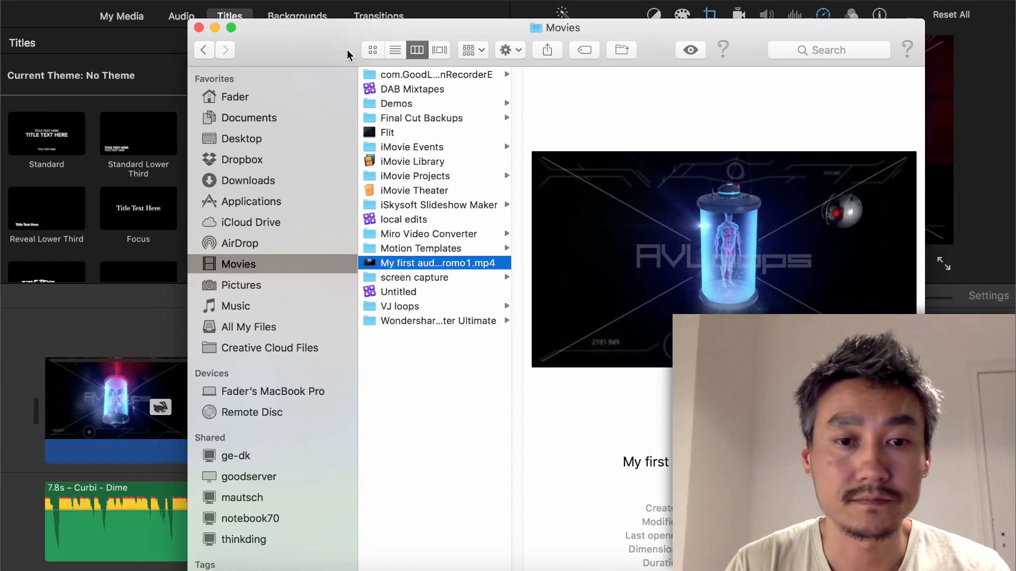
right_click(447, 263)
mouse_move(568, 242)
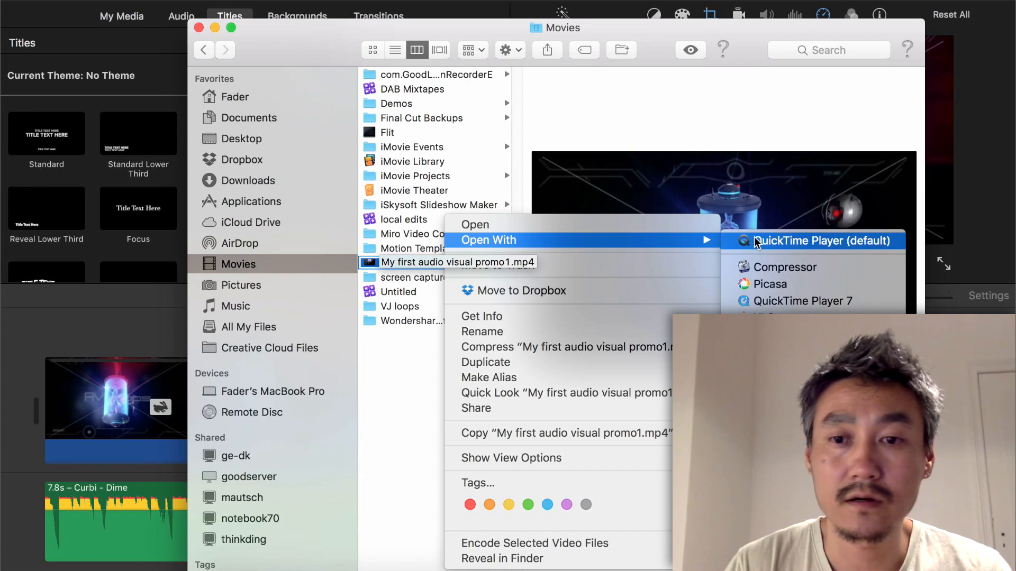
left_click(773, 241)
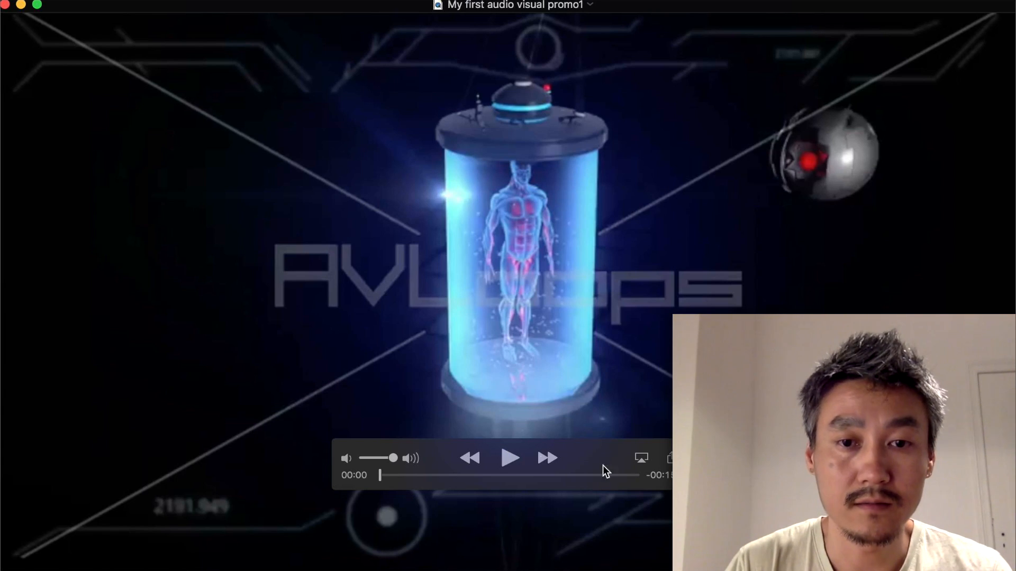
- Play the exported promo briefly, pause it and turn on looped playback
left_click(510, 458)
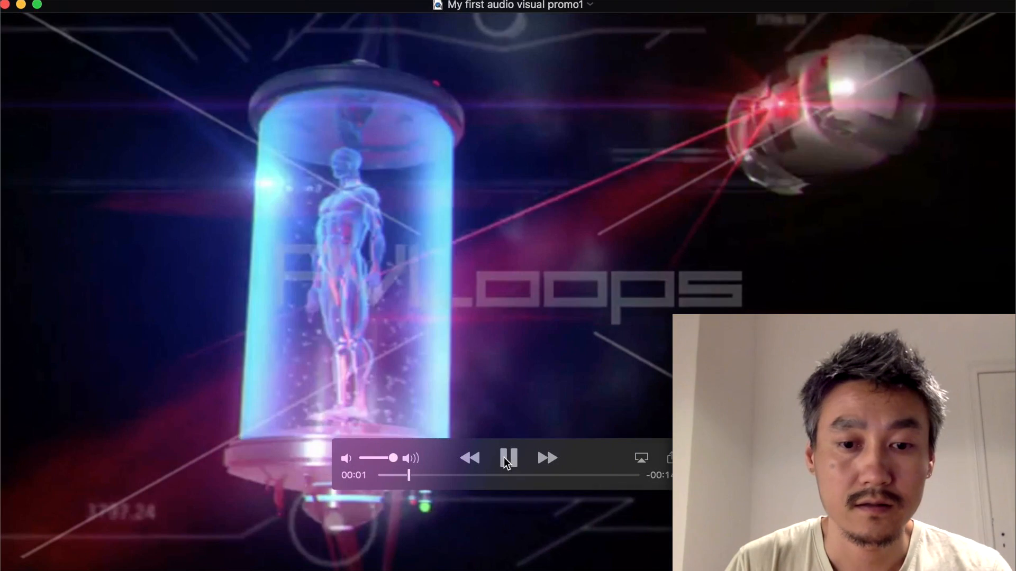
left_click(503, 457)
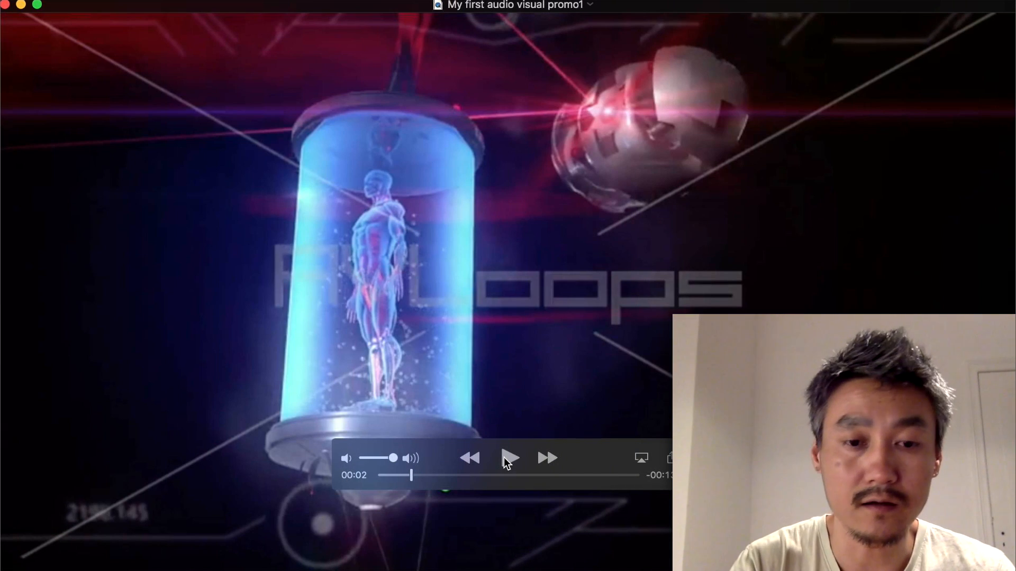
key("super+l")
left_click(604, 170)
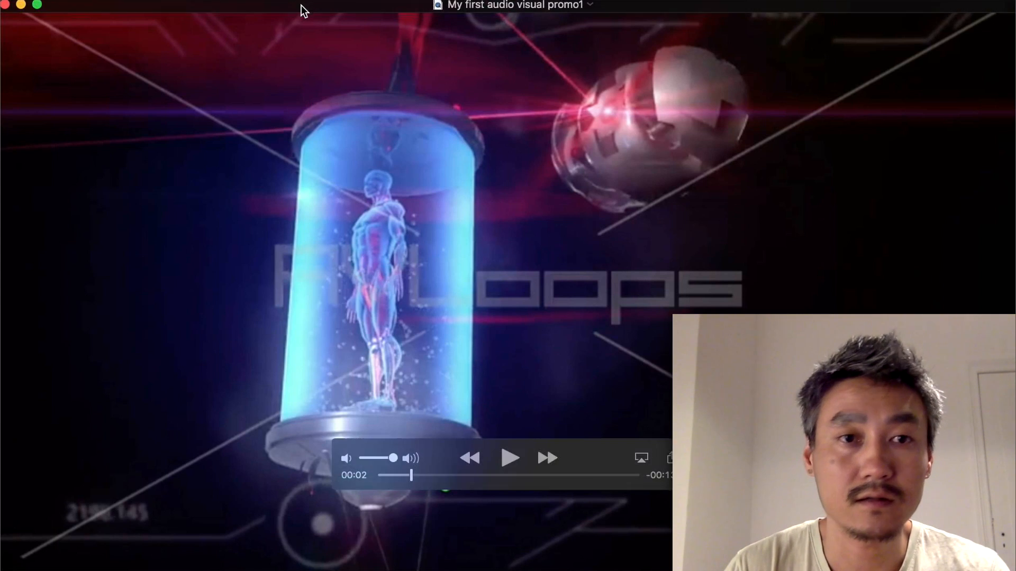
left_click(224, 0)
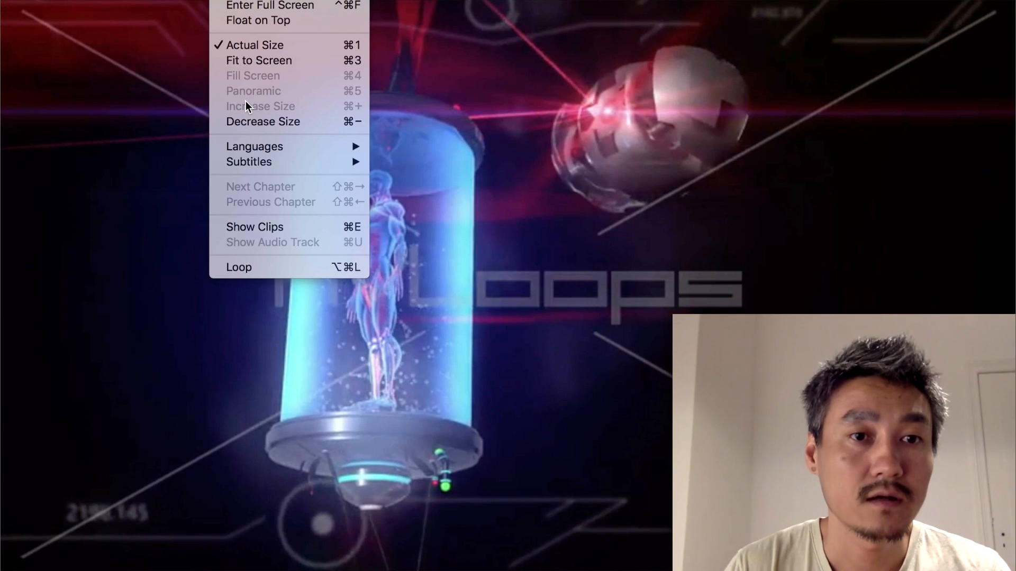
left_click(326, 268)
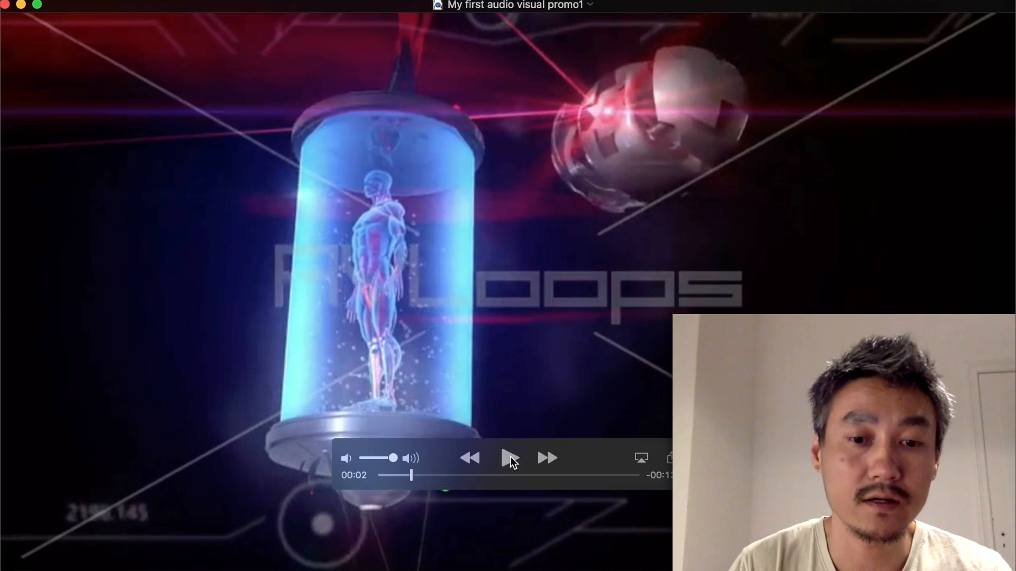
- Play the looping promo through its restart and pause it at 00:07 to check the loop
left_click(510, 456)
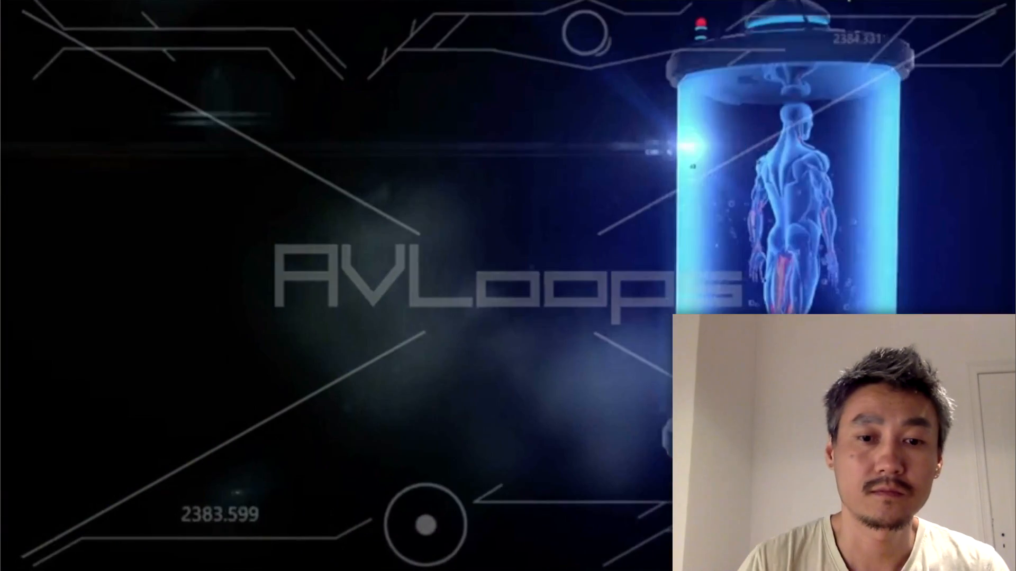
mouse_move(539, 473)
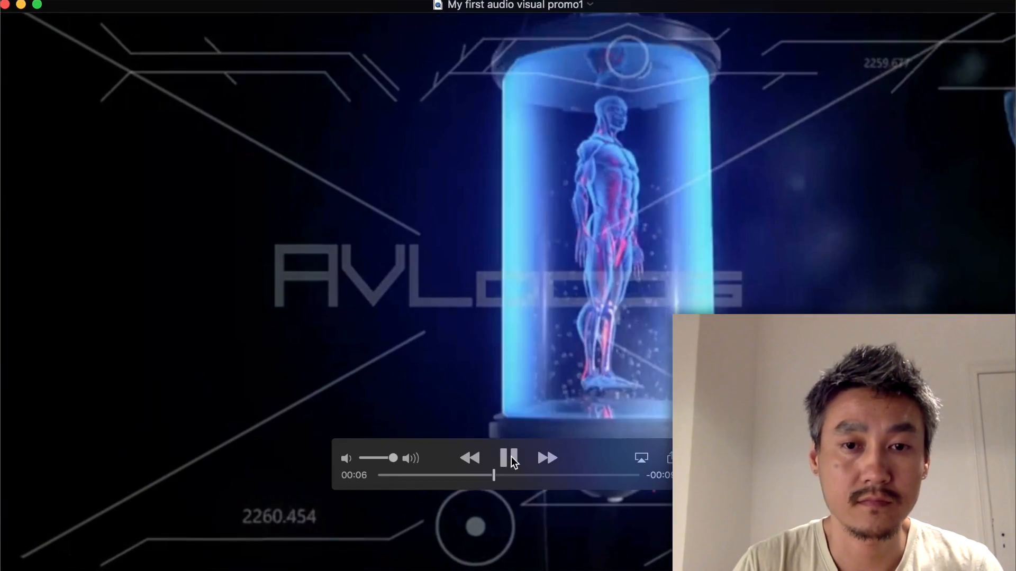
left_click(510, 458)
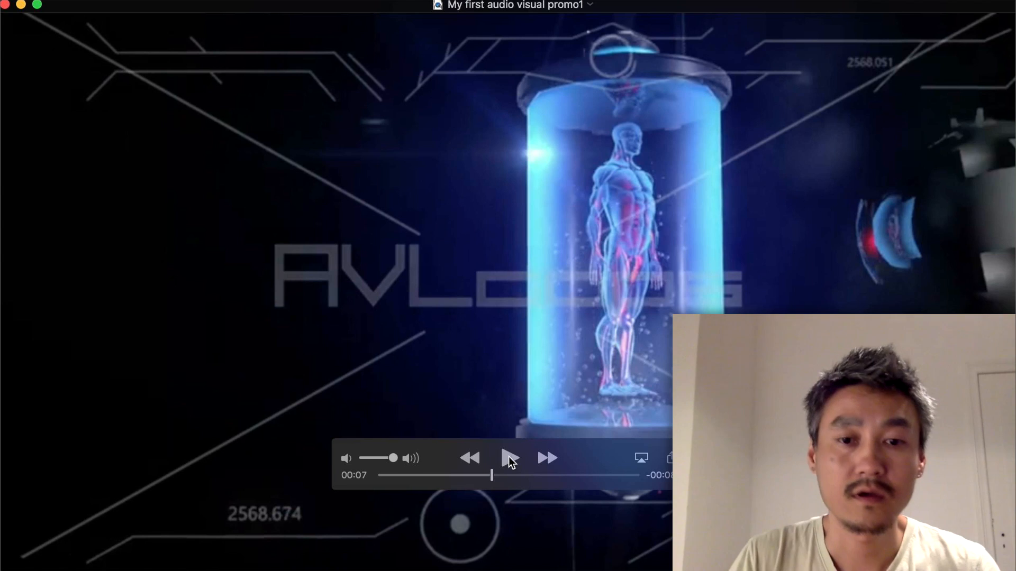